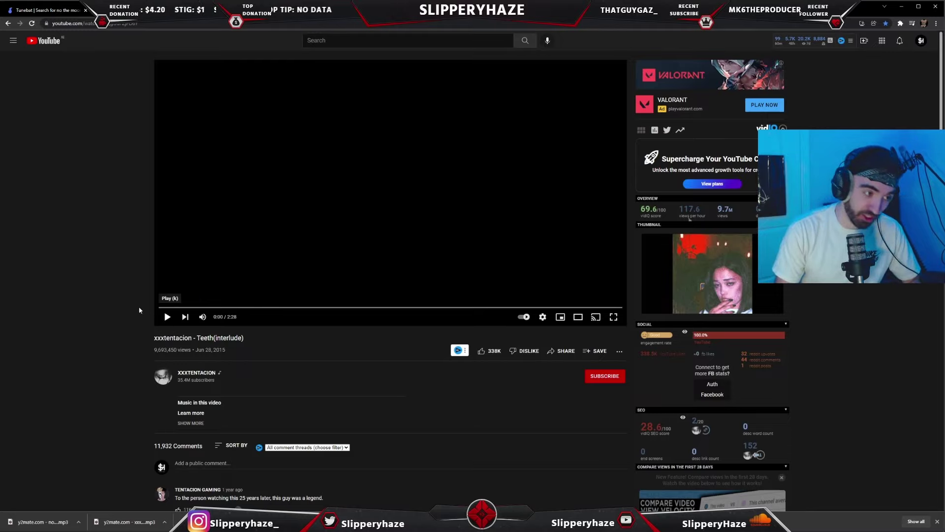
Play the XXXTENTACION "Teeth (Interlude)" video, and search WhoSampled for "teeth"
{"action": "left_click", "coordinate": [167, 316]}
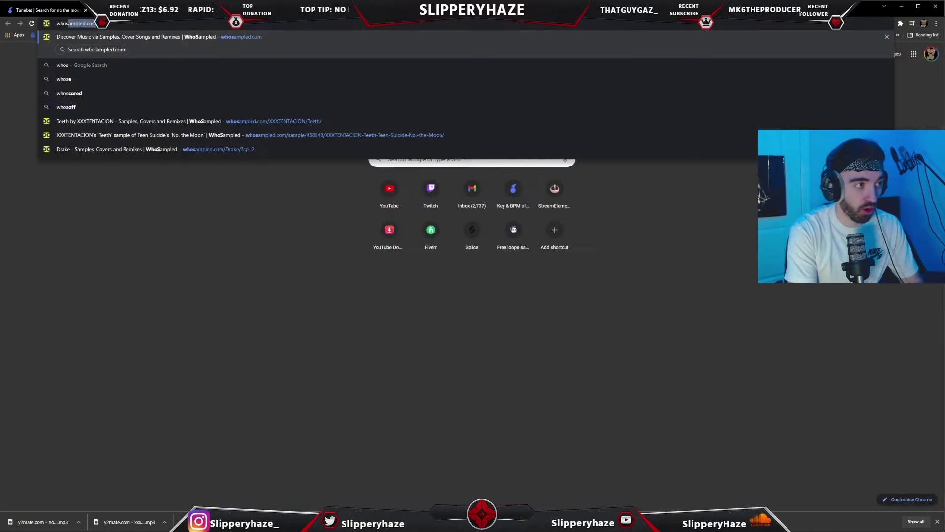
{"action": "key", "text": "Return"}
{"action": "left_click", "coordinate": [579, 66]}
{"action": "type", "text": "teeth"}
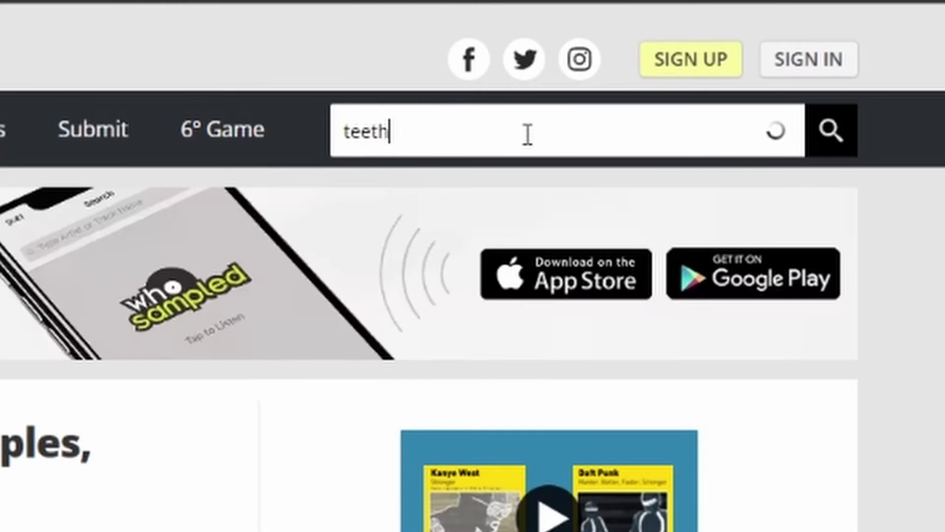
{"action": "key", "text": "Return"}
Open the "No, the Moon" sample entry for Teeth and play the sampled song's video
{"action": "scroll", "coordinate": [354, 417], "scroll_direction": "down", "scroll_amount": 1}
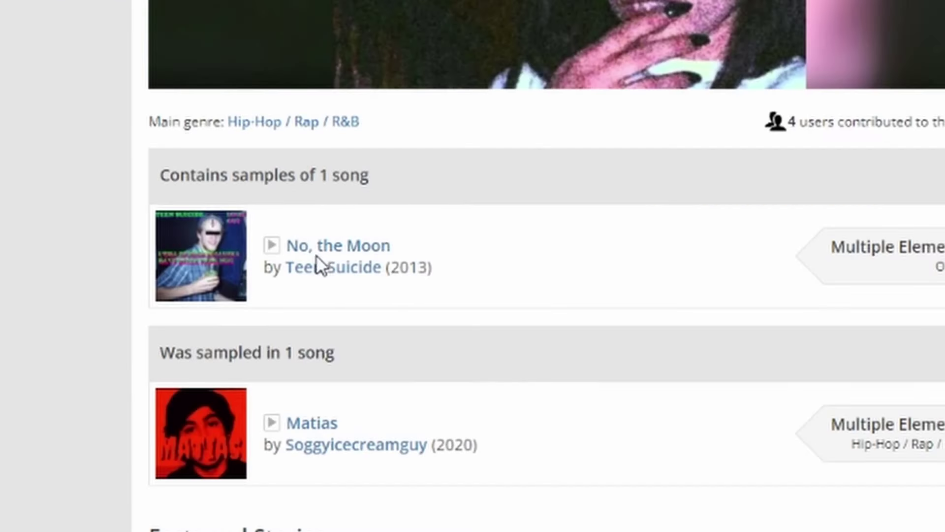
{"action": "left_click", "coordinate": [270, 247]}
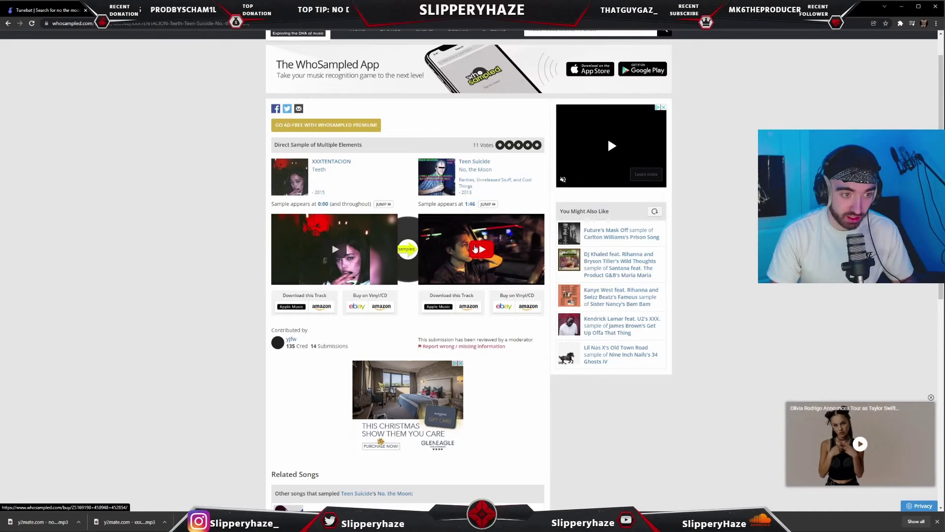
{"action": "left_click", "coordinate": [479, 248]}
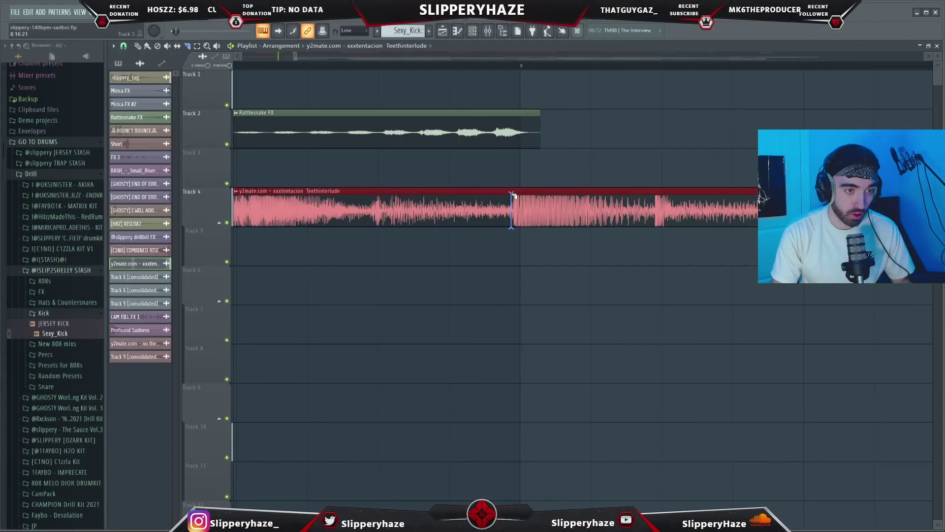
In FL Studio, slice the Teeth interlude audio clip on Track 4 at bar 9 and delete the part after it
{"action": "left_click", "coordinate": [513, 196]}
{"action": "scroll", "coordinate": [512, 187], "scroll_direction": "down", "scroll_amount": 6}
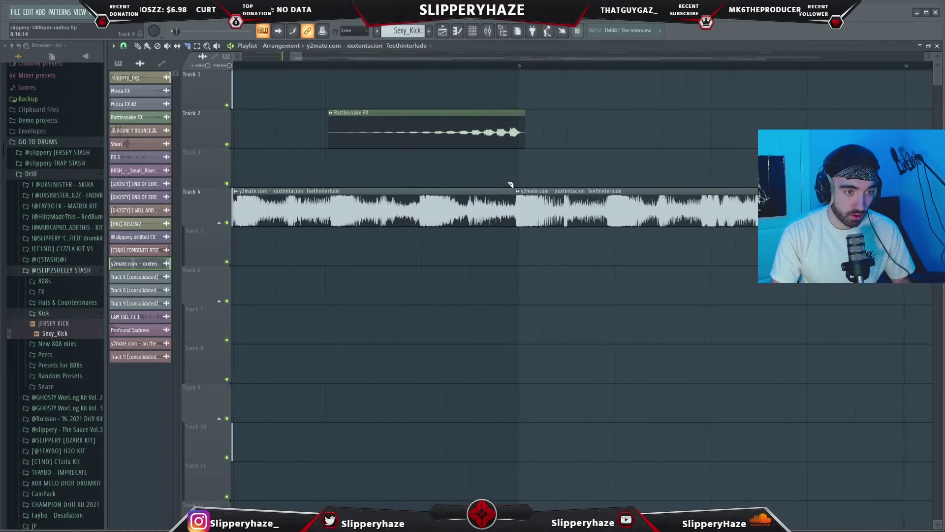
{"action": "left_click", "coordinate": [138, 46]}
{"action": "scroll", "coordinate": [284, 177], "scroll_direction": "down", "scroll_amount": 4}
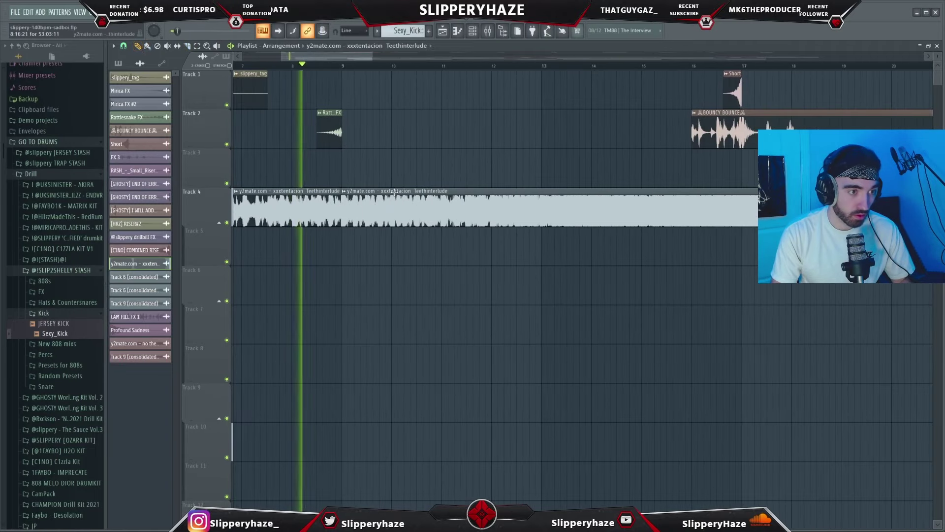
{"action": "right_click", "coordinate": [347, 207]}
{"action": "scroll", "coordinate": [287, 207], "scroll_direction": "down", "scroll_amount": 5}
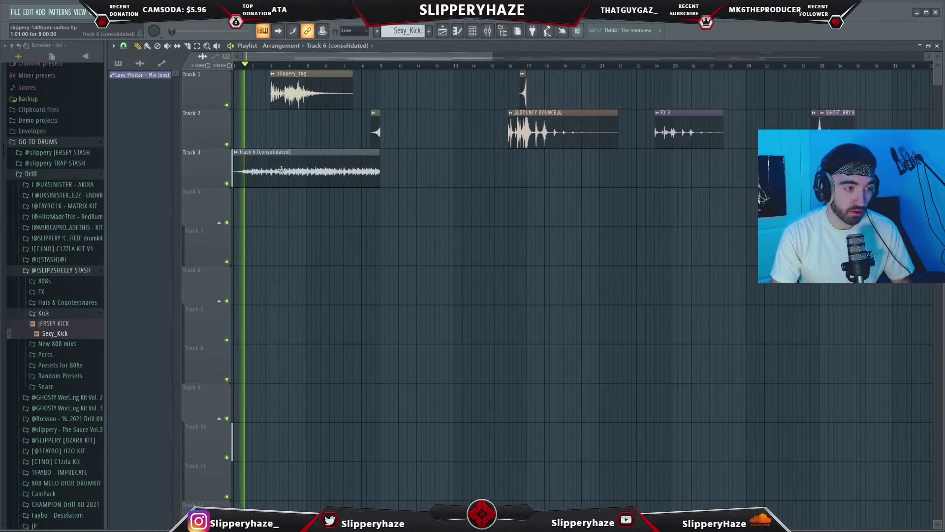
Move the Track 6 (consolidated) clip down to Track 4 and mute Tracks 1 and 2
{"action": "left_click", "coordinate": [318, 170]}
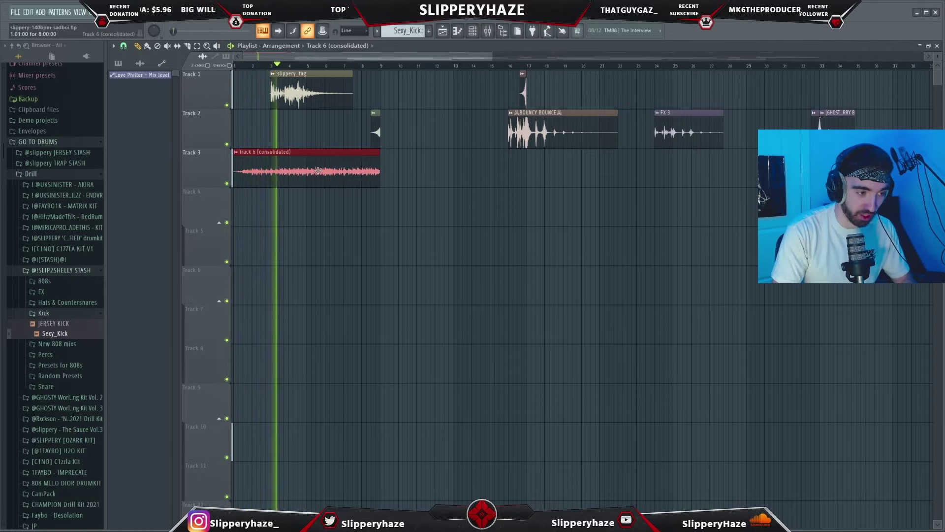
{"action": "key", "text": "shift+Down"}
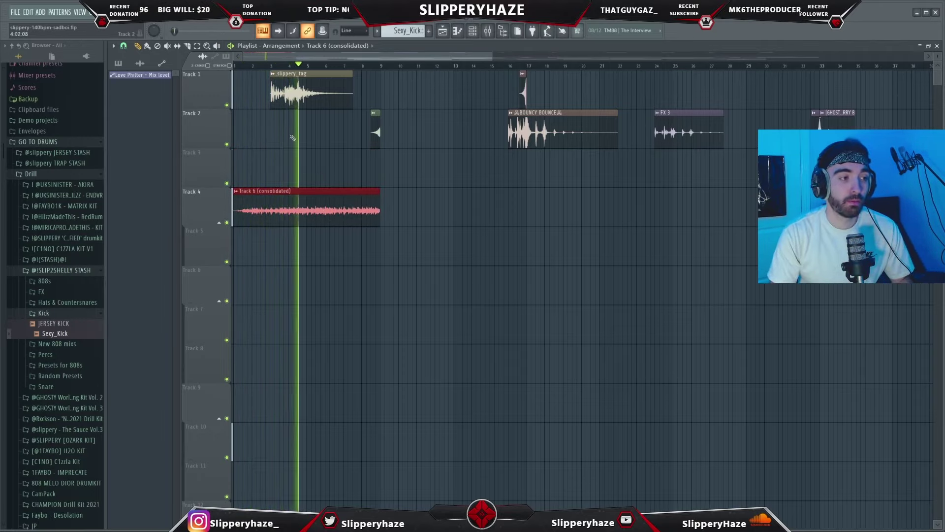
{"action": "left_click", "coordinate": [227, 105]}
{"action": "left_click", "coordinate": [227, 144]}
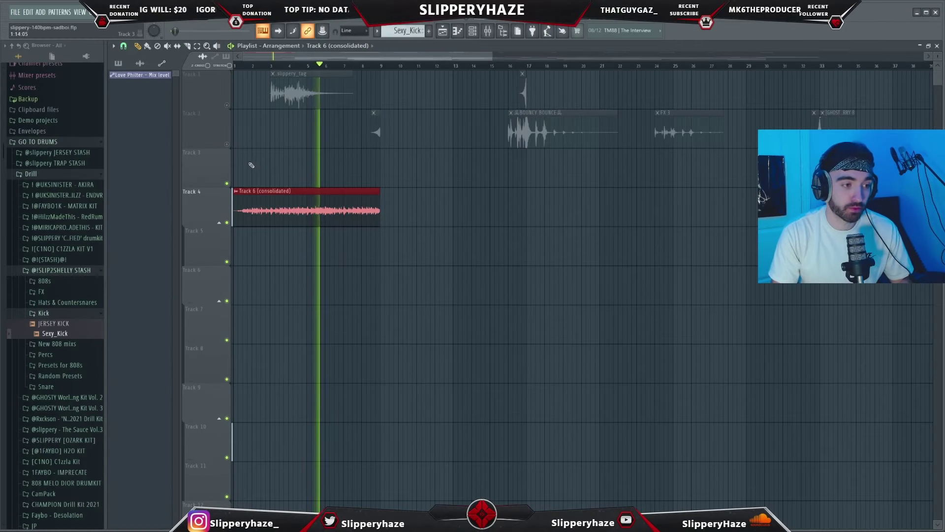
Duplicate the Track 6 (consolidated) clip directly after itself so the melody runs to bar 17
{"action": "scroll", "coordinate": [247, 188], "scroll_direction": "up", "scroll_amount": 3}
{"action": "scroll", "coordinate": [247, 188], "scroll_direction": "down", "scroll_amount": 1}
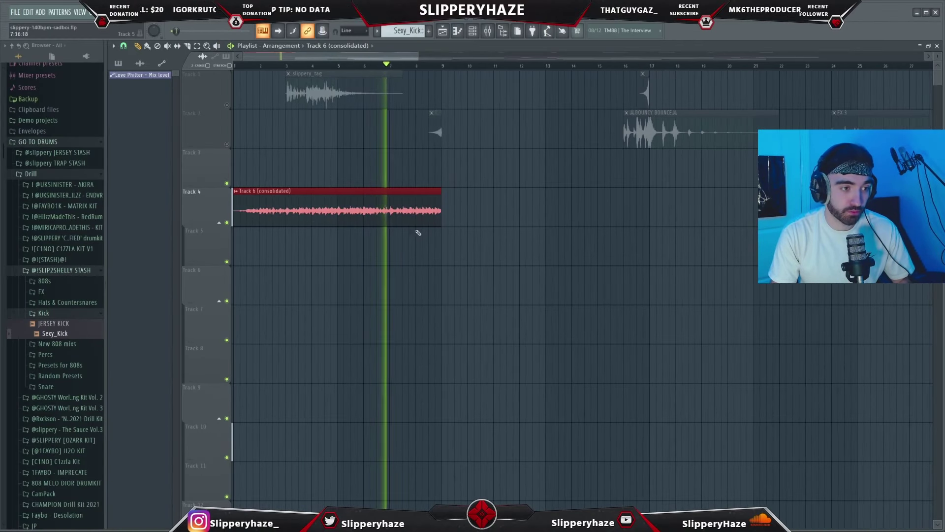
{"action": "key", "text": "ctrl+b"}
{"action": "scroll", "coordinate": [371, 217], "scroll_direction": "down", "scroll_amount": 2}
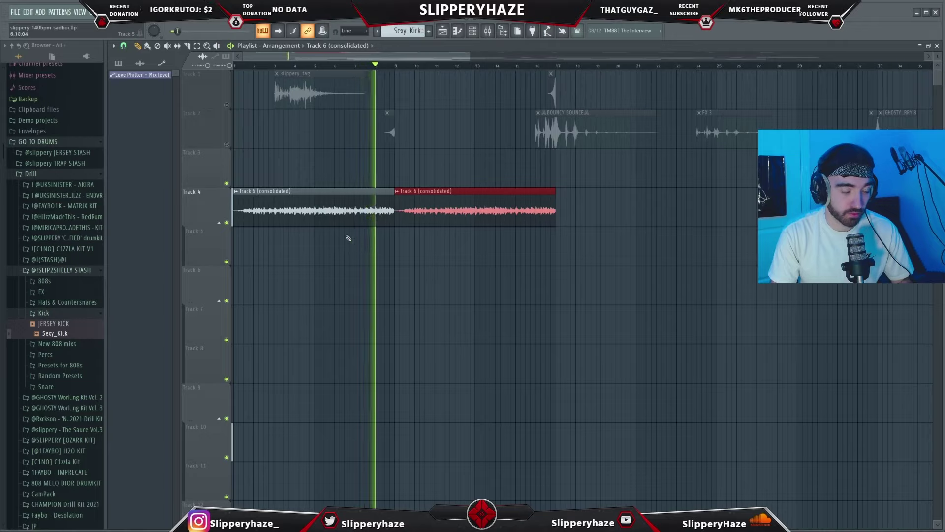
{"action": "key", "text": "ctrl+d"}
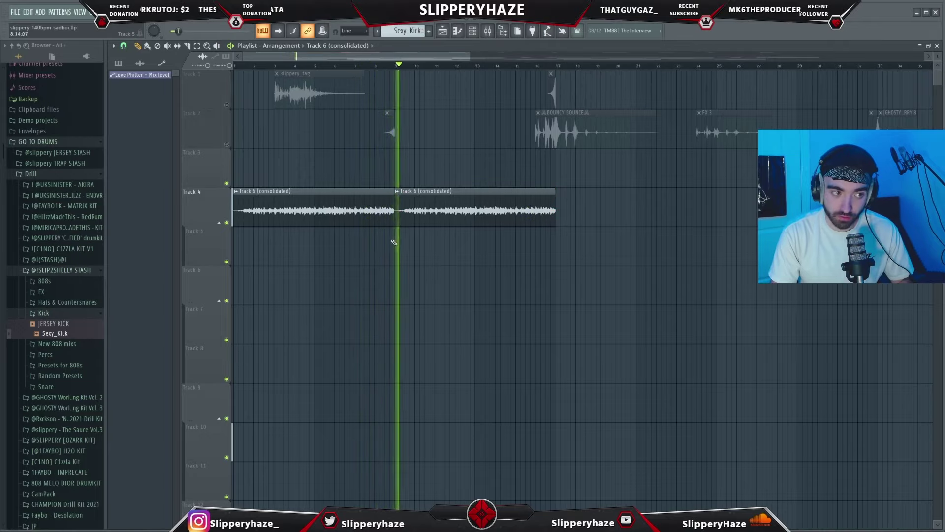
{"action": "key", "text": "ctrl+a"}
{"action": "key", "text": "ctrl+d"}
{"action": "left_click", "coordinate": [403, 224], "text": "ctrl"}
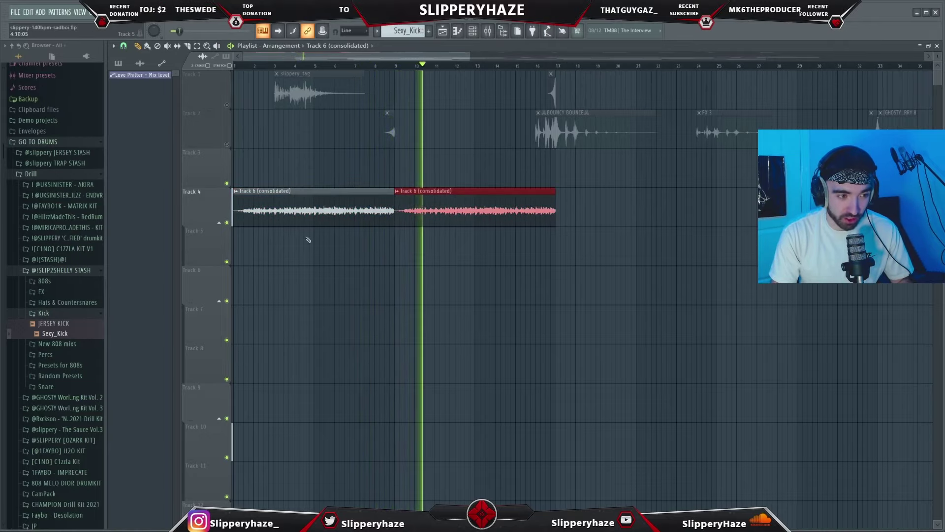
{"action": "key", "text": "ctrl+d"}
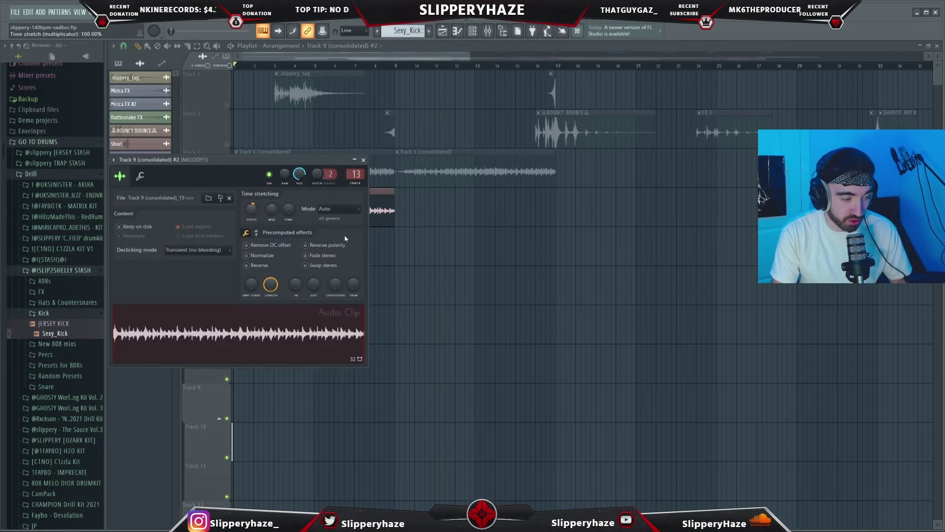
Examine the ValhallaVintageVerb and Fruity parametric EQ 2 settings on the MELODY1 mixer track, then play the melody
{"action": "key", "text": "space"}
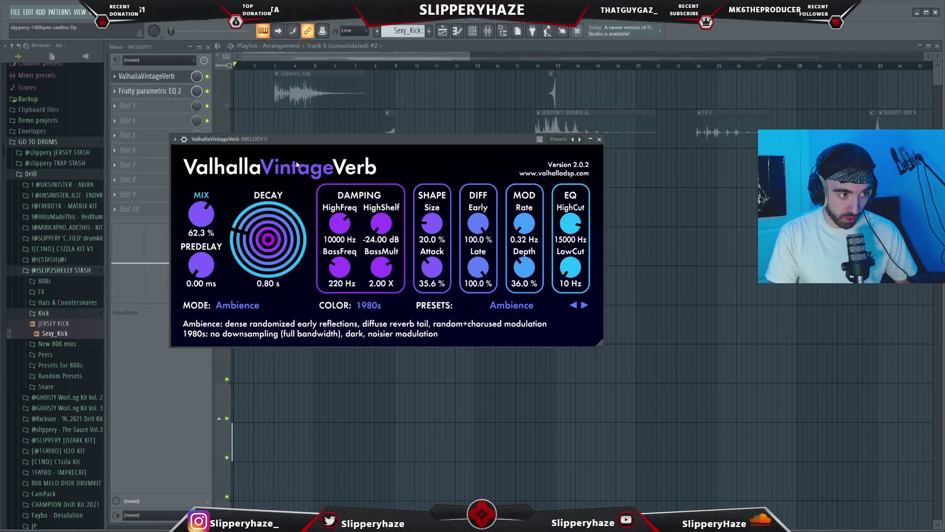
{"action": "left_click", "coordinate": [176, 91]}
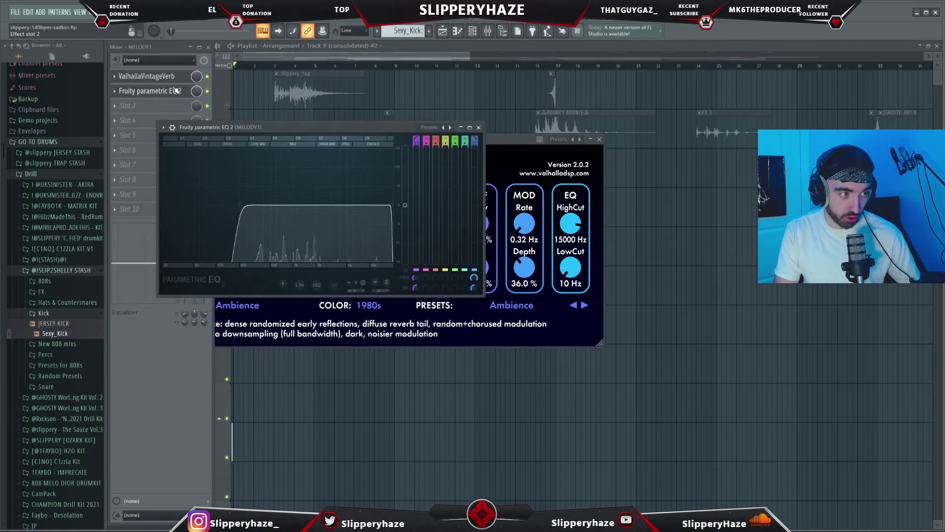
{"action": "left_click", "coordinate": [175, 90]}
{"action": "left_click", "coordinate": [254, 124]}
{"action": "key", "text": "space"}
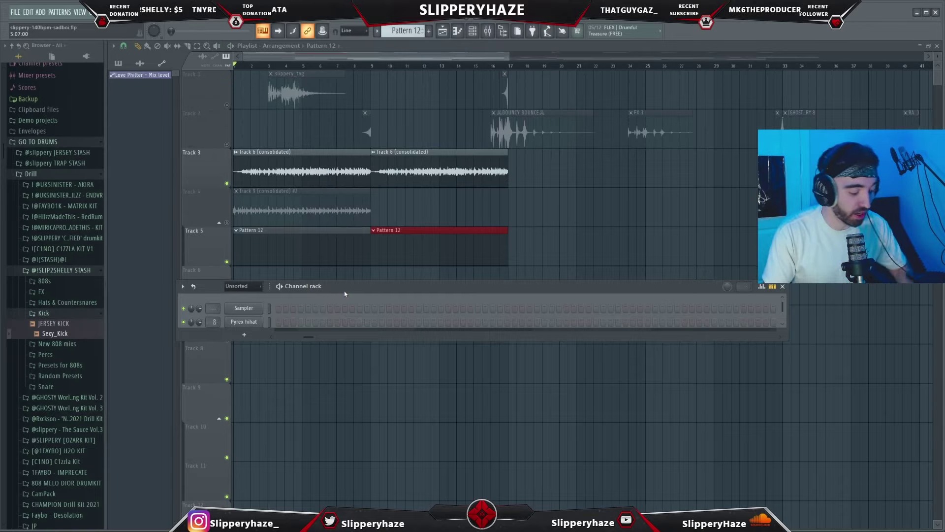
Examine the Fruity Reeverb 2 and Fruity parametric EQ 2 effects on the Pyrex hihat mixer track
{"action": "left_click_drag", "start_coordinate": [344, 291], "coordinate": [334, 282]}
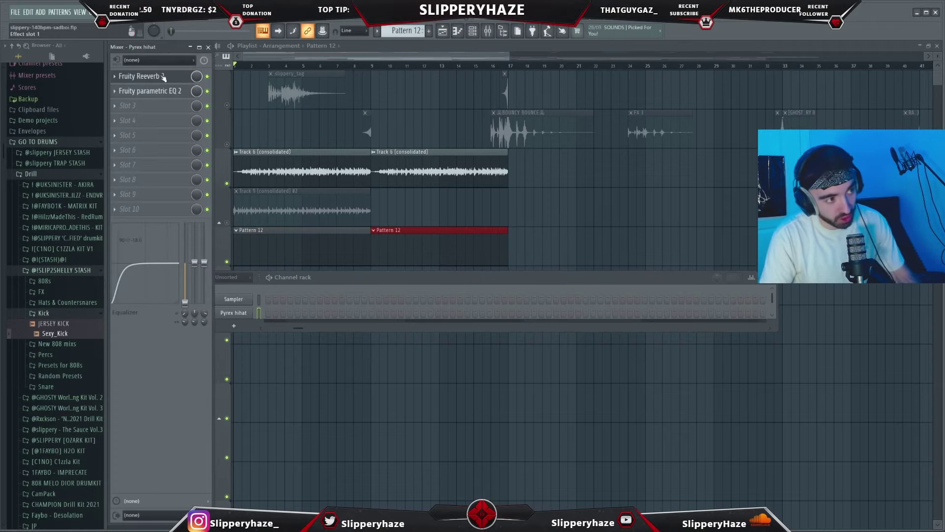
{"action": "left_click", "coordinate": [163, 78]}
{"action": "left_click", "coordinate": [164, 78]}
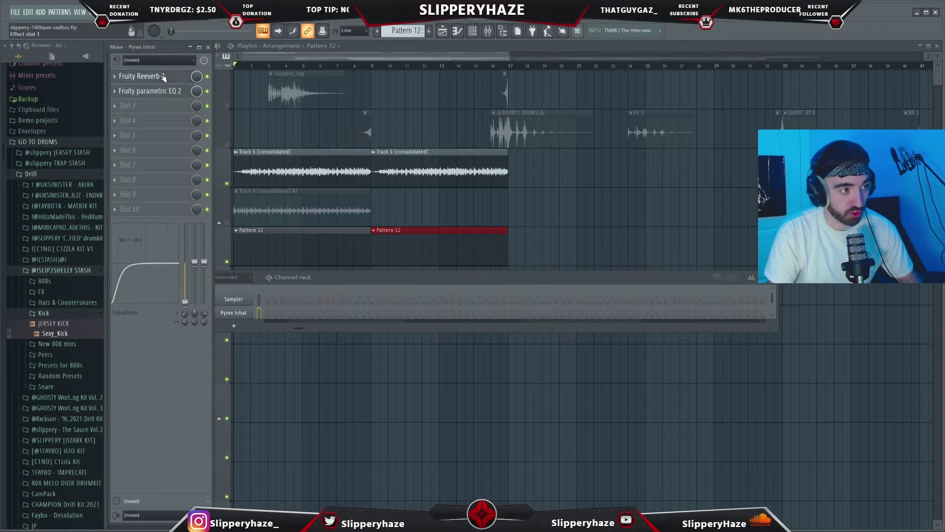
{"action": "left_click", "coordinate": [158, 92]}
{"action": "left_click", "coordinate": [159, 93]}
Create a descending hi-hat roll from G2 to A1 in the Pyrex hihat piano roll and duplicate it within bar 1
{"action": "key", "text": "F7"}
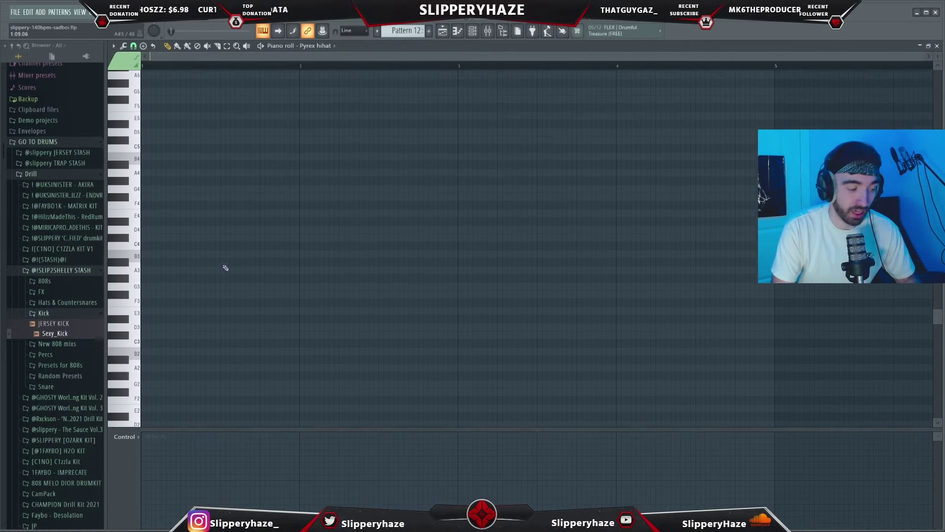
{"action": "scroll", "coordinate": [216, 281], "scroll_direction": "down", "scroll_amount": 5}
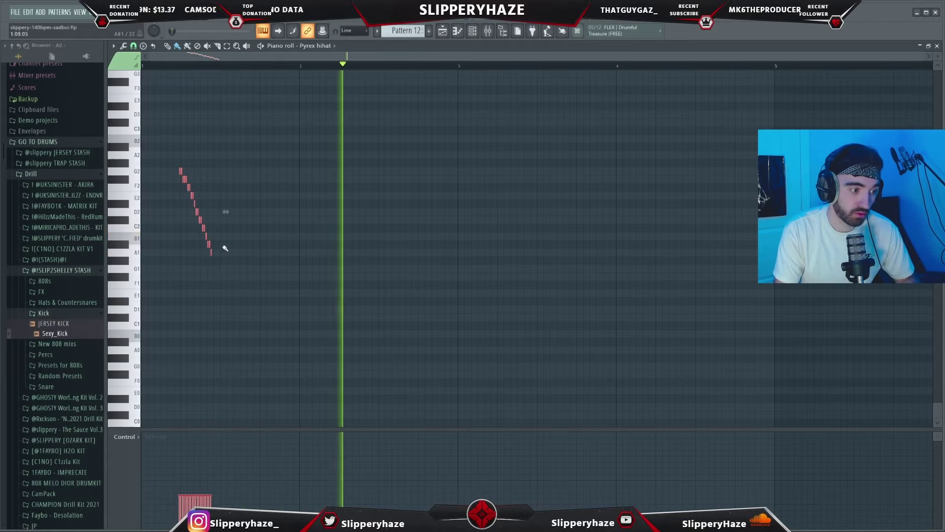
{"action": "key", "text": "ctrl+b"}
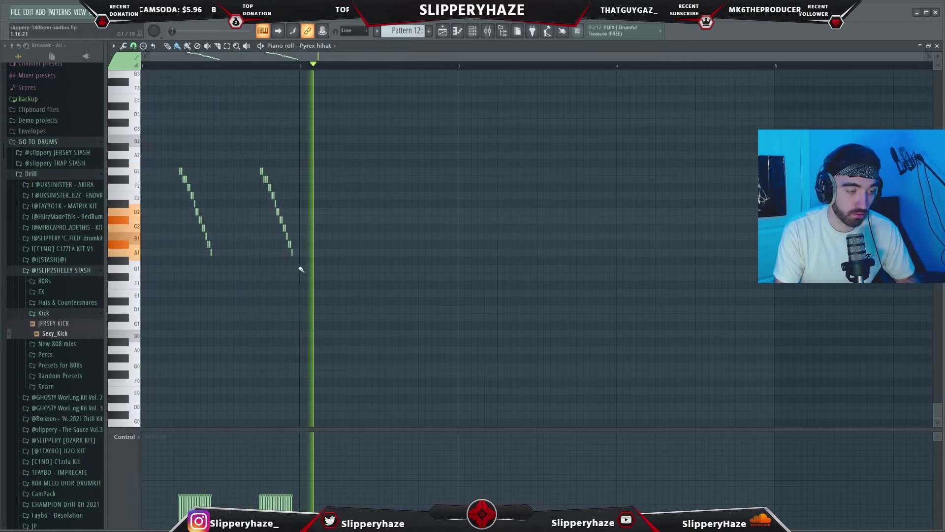
Transpose the second hi-hat roll in bar 1 down four semitones and lower its velocities
{"action": "key", "text": "ctrl+a"}
{"action": "left_click_drag", "start_coordinate": [219, 165], "coordinate": [303, 261]}
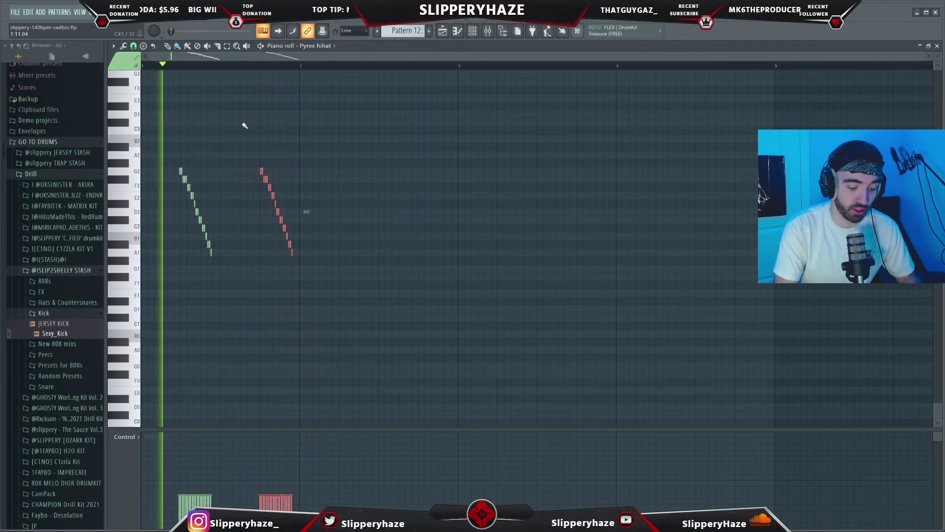
{"action": "key", "text": "shift+Down"}
{"action": "key", "text": "shift+Down"}
{"action": "key", "text": "shift+Down"}
{"action": "key", "text": "shift+Down"}
{"action": "left_click_drag", "start_coordinate": [313, 304], "coordinate": [265, 231]}
{"action": "left_click_drag", "start_coordinate": [308, 328], "coordinate": [245, 171]}
{"action": "scroll", "coordinate": [245, 171], "scroll_direction": "down", "scroll_amount": 3}
{"action": "right_click", "coordinate": [398, 183]}
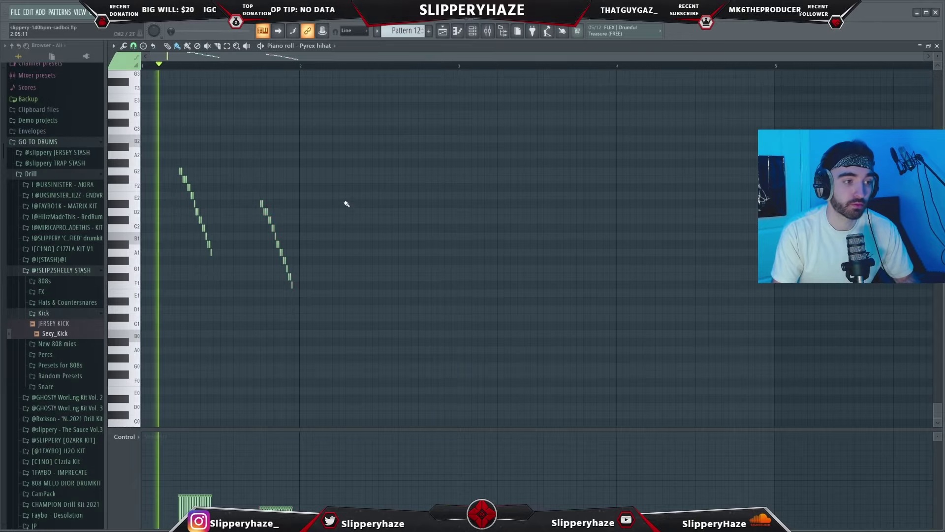
Add separate hi-hat notes in the second half of bar 2, stepping down from A1 to G1 and F#1
{"action": "left_click", "coordinate": [342, 171]}
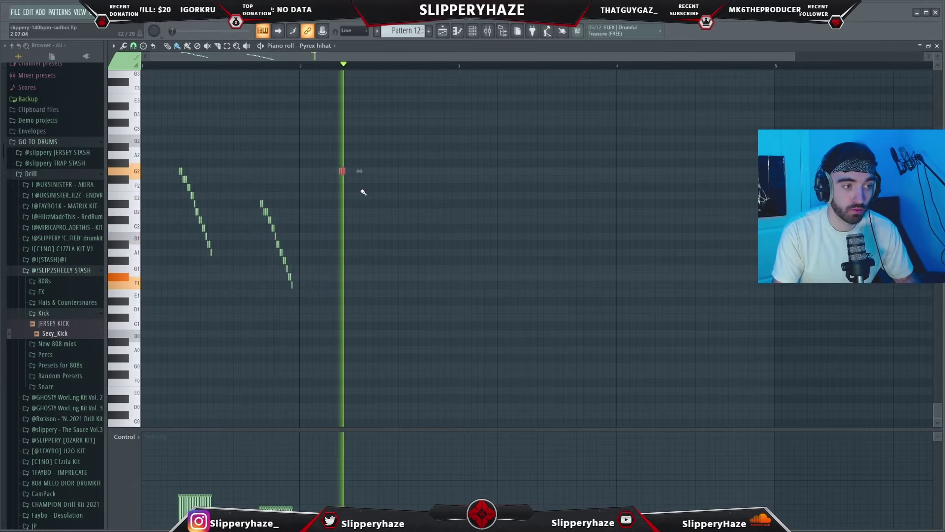
{"action": "left_click", "coordinate": [399, 196]}
{"action": "scroll", "coordinate": [418, 221], "scroll_direction": "down", "scroll_amount": 1}
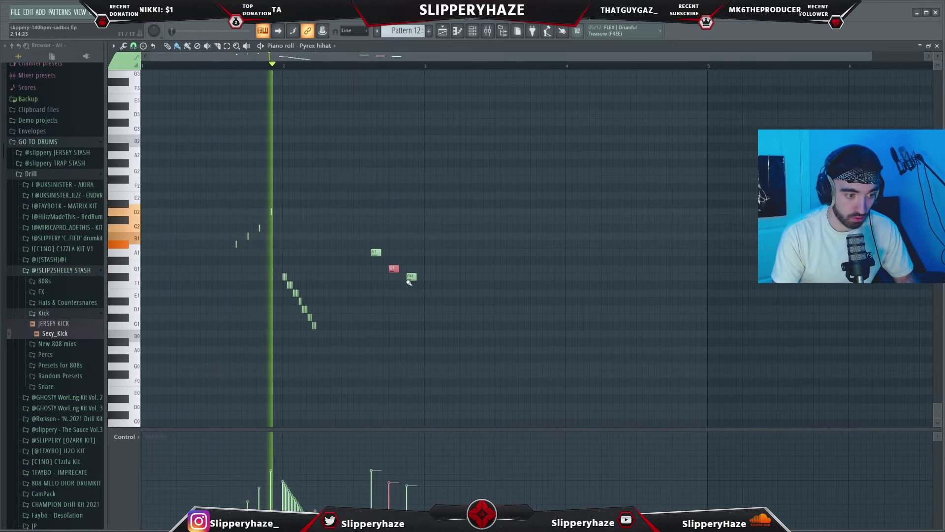
{"action": "left_click", "coordinate": [410, 276]}
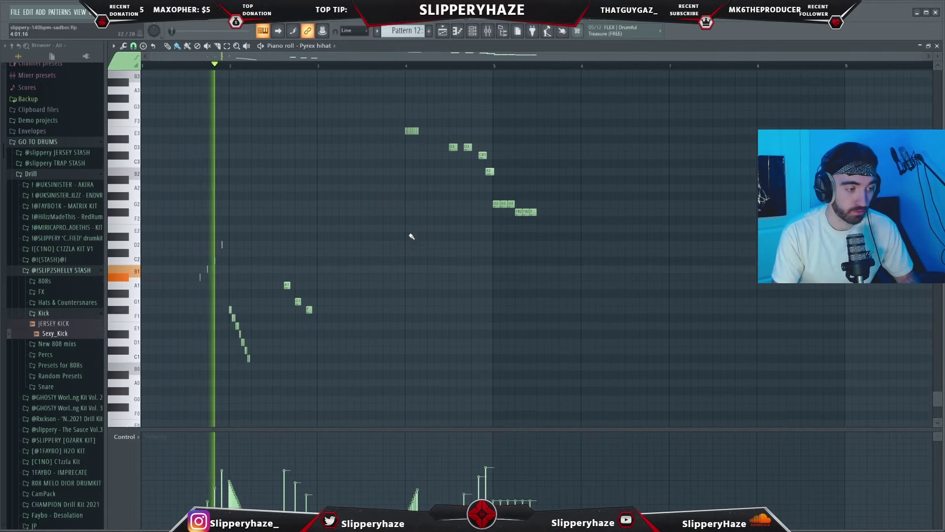
{"action": "scroll", "coordinate": [411, 236], "scroll_direction": "down", "scroll_amount": 1}
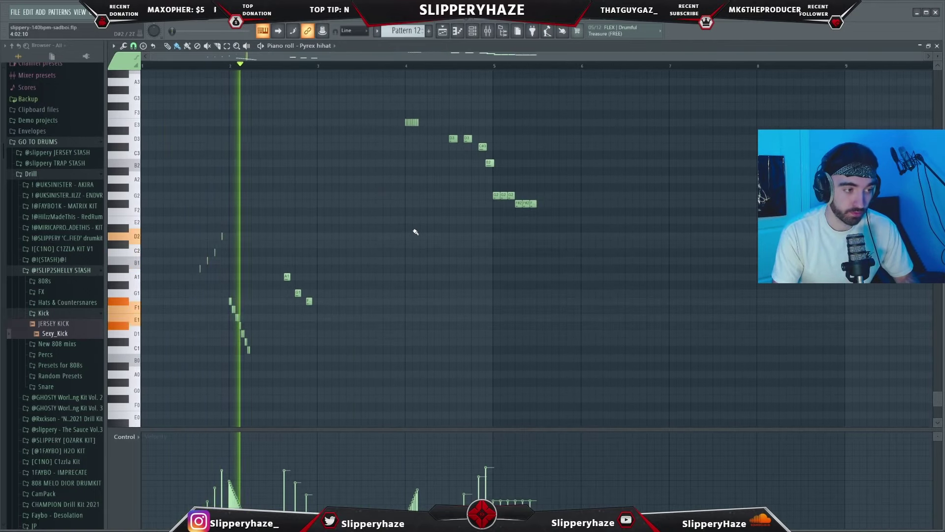
{"action": "scroll", "coordinate": [480, 249], "scroll_direction": "up", "scroll_amount": 3}
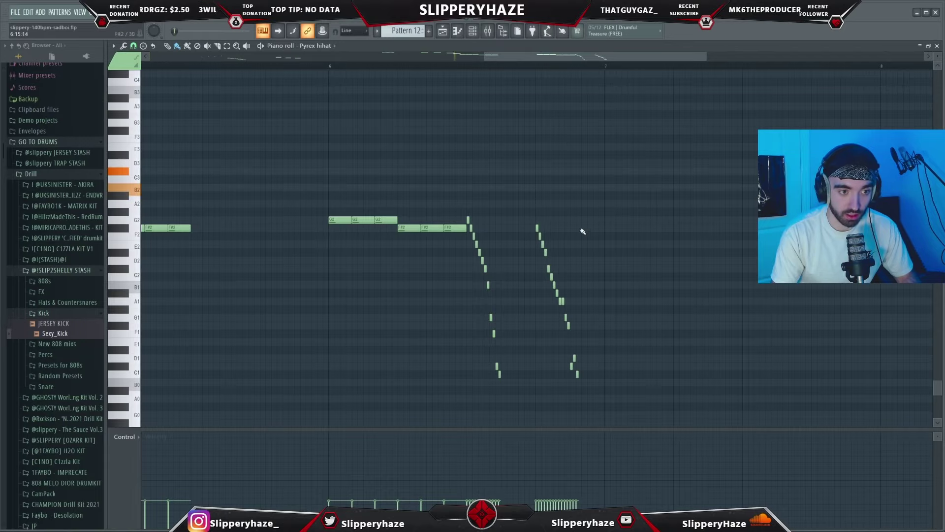
Adjust the velocities of the two descending hi-hat rolls in the second half of bar 6
{"action": "key", "text": "space"}
{"action": "scroll", "coordinate": [583, 232], "scroll_direction": "down", "scroll_amount": 3}
{"action": "left_click_drag", "start_coordinate": [592, 397], "coordinate": [532, 205]}
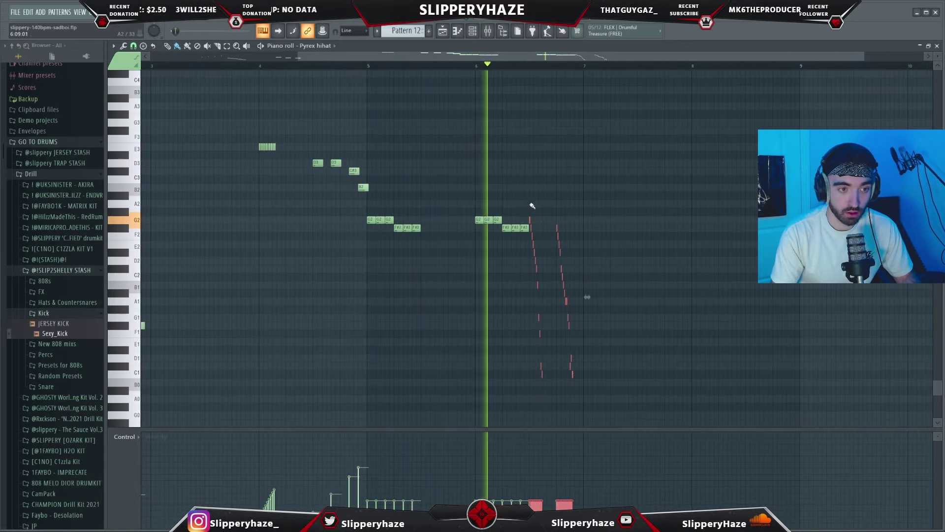
{"action": "scroll", "coordinate": [532, 205], "scroll_direction": "up", "scroll_amount": 2}
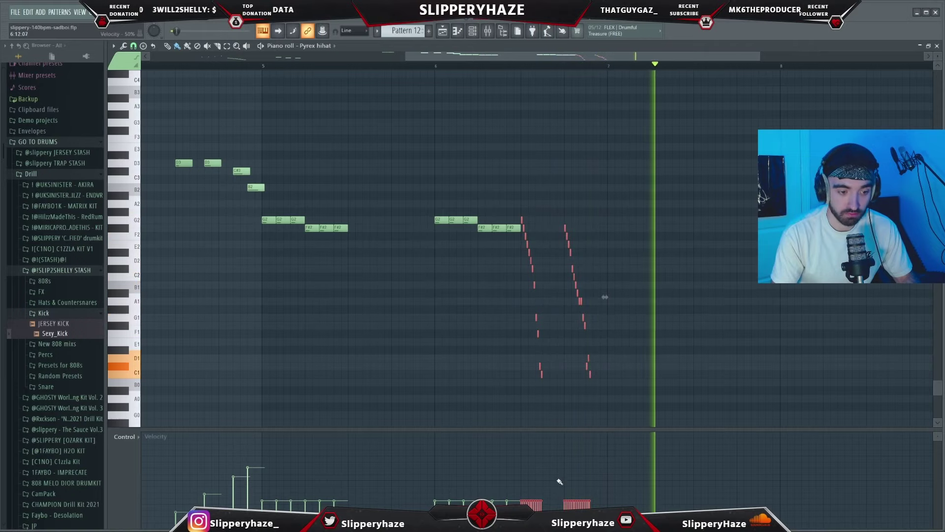
{"action": "scroll", "coordinate": [468, 306], "scroll_direction": "down", "scroll_amount": 3}
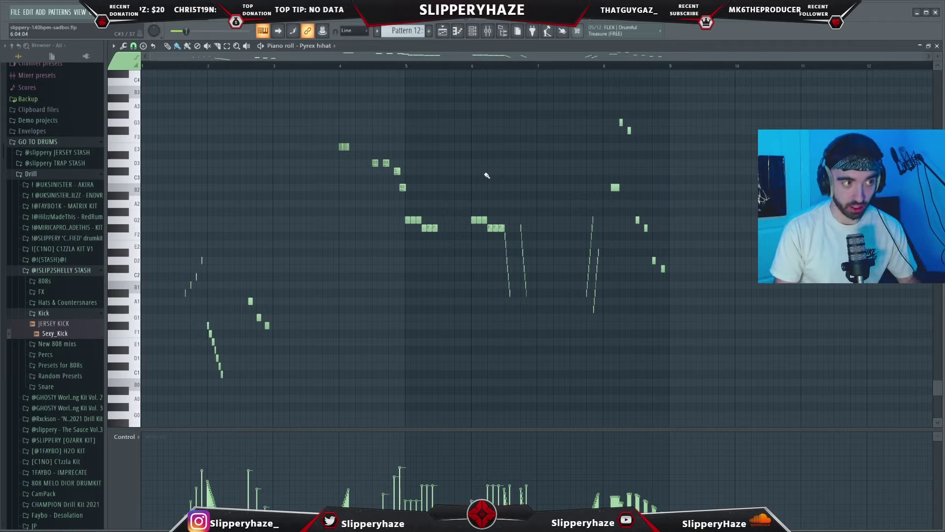
Place a one-bar EMPIRE_808 note in bar 1 and transpose it down an octave to B4
{"action": "key", "text": "F6"}
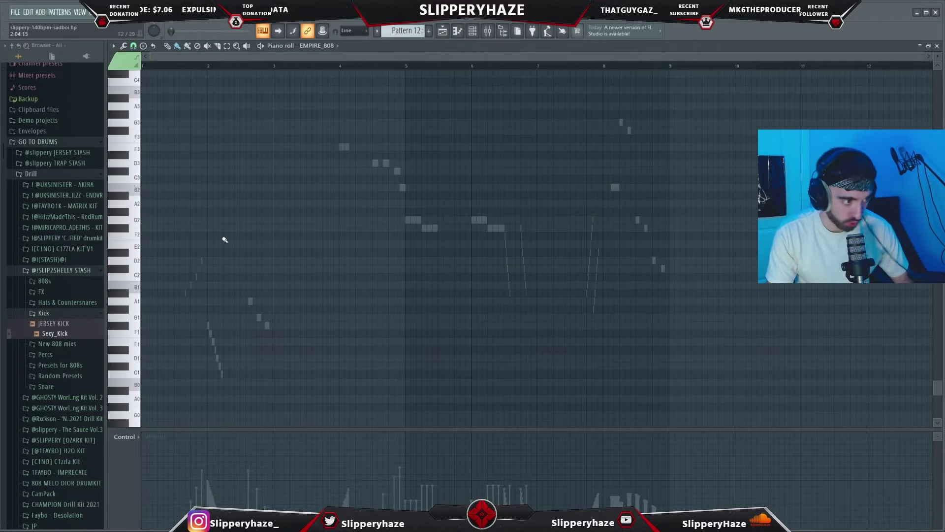
{"action": "scroll", "coordinate": [226, 238], "scroll_direction": "up", "scroll_amount": 8}
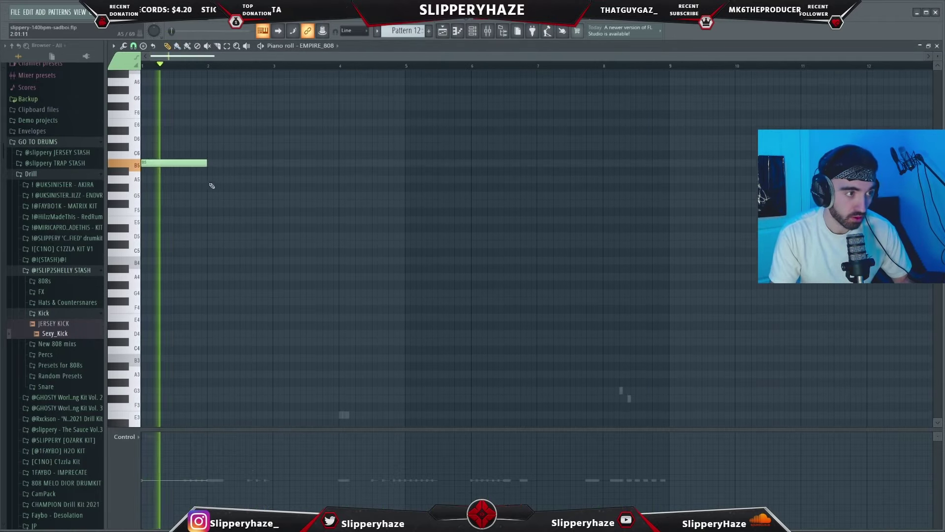
{"action": "key", "text": "ctrl+a"}
{"action": "key", "text": "ctrl+Down"}
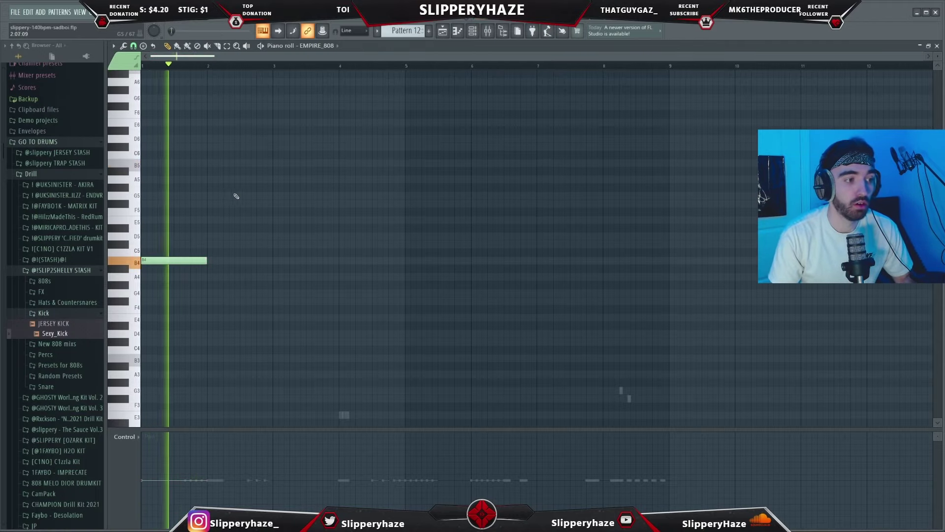
Add a one-bar B4 808 note at bar 3 and a half-bar F#5 note in the second half of bar 4
{"action": "left_click", "coordinate": [273, 260]}
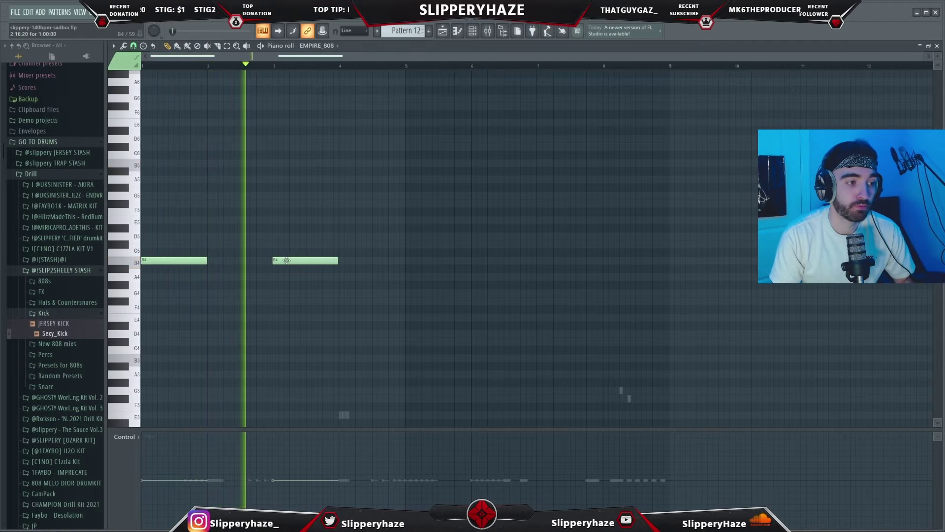
{"action": "left_click", "coordinate": [377, 204]}
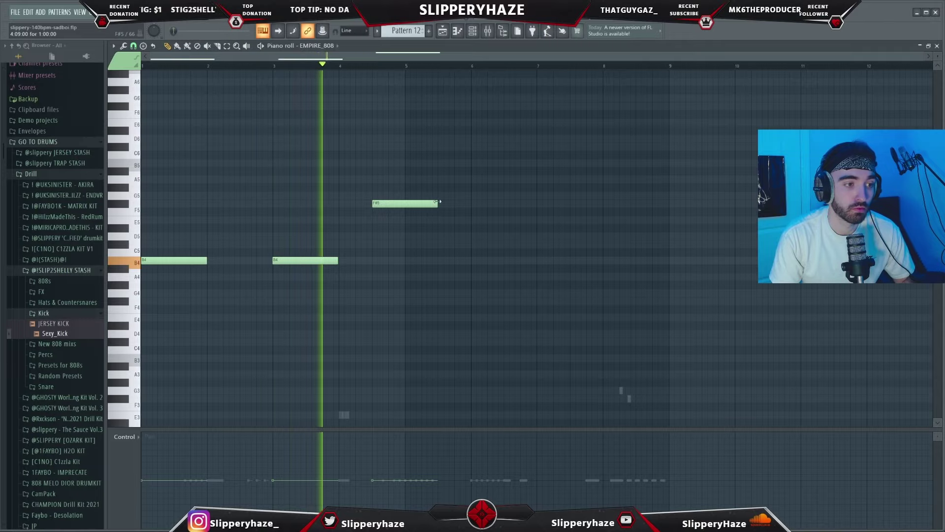
{"action": "left_click_drag", "start_coordinate": [436, 204], "coordinate": [404, 203]}
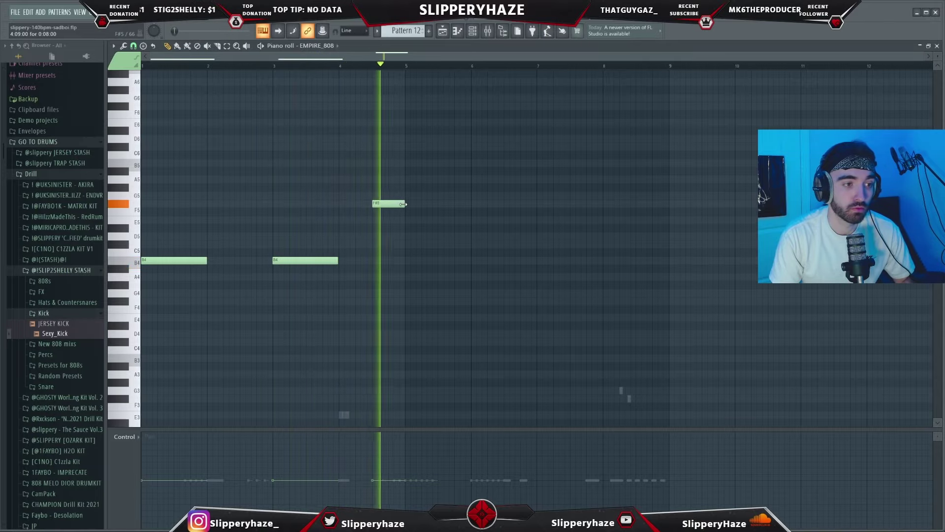
Add one-bar B4 808 notes at bars 5 and 7
{"action": "left_click", "coordinate": [413, 260]}
{"action": "left_click", "coordinate": [355, 66]}
{"action": "scroll", "coordinate": [443, 239], "scroll_direction": "up", "scroll_amount": 3}
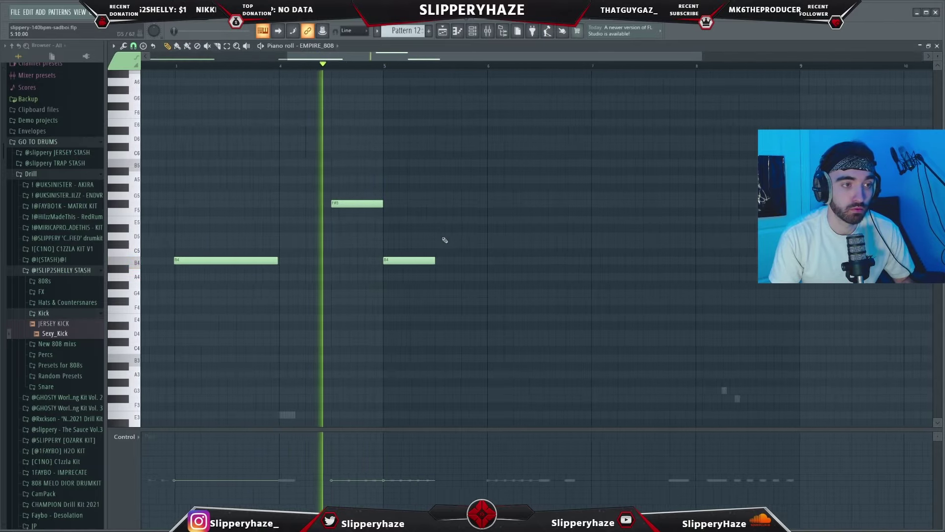
{"action": "left_click_drag", "start_coordinate": [433, 260], "coordinate": [496, 264]}
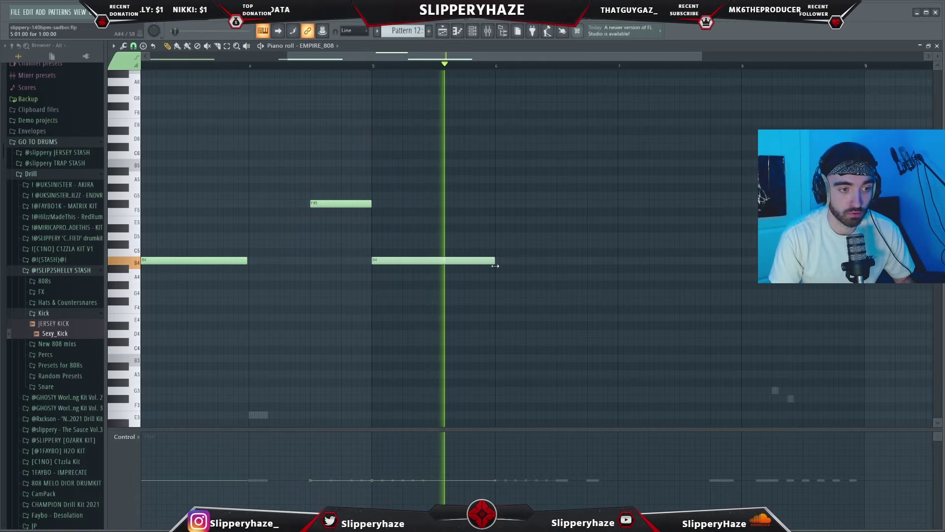
{"action": "scroll", "coordinate": [522, 276], "scroll_direction": "down", "scroll_amount": 3}
{"action": "left_click", "coordinate": [541, 260]}
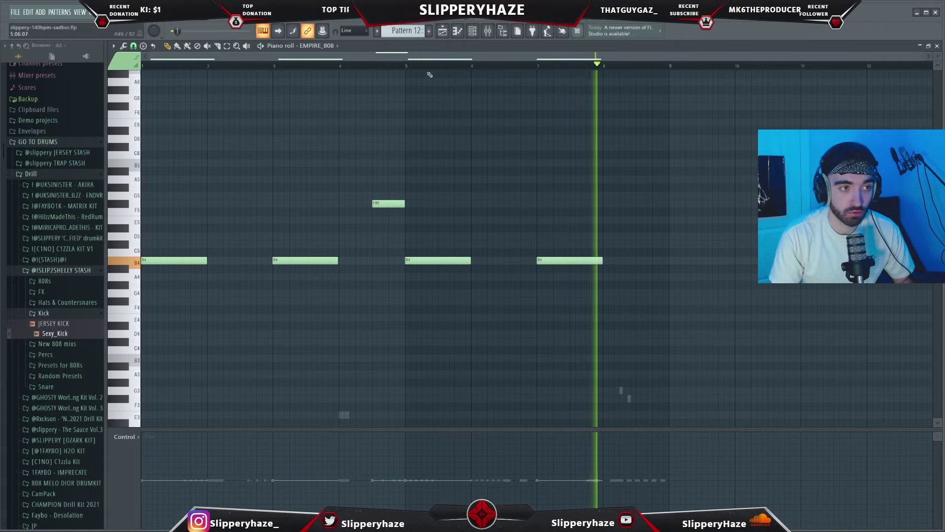
Add five consecutive short 808 notes leading up to bar 7 and transpose them down an octave to B3
{"action": "left_click_drag", "start_coordinate": [575, 239], "coordinate": [452, 220]}
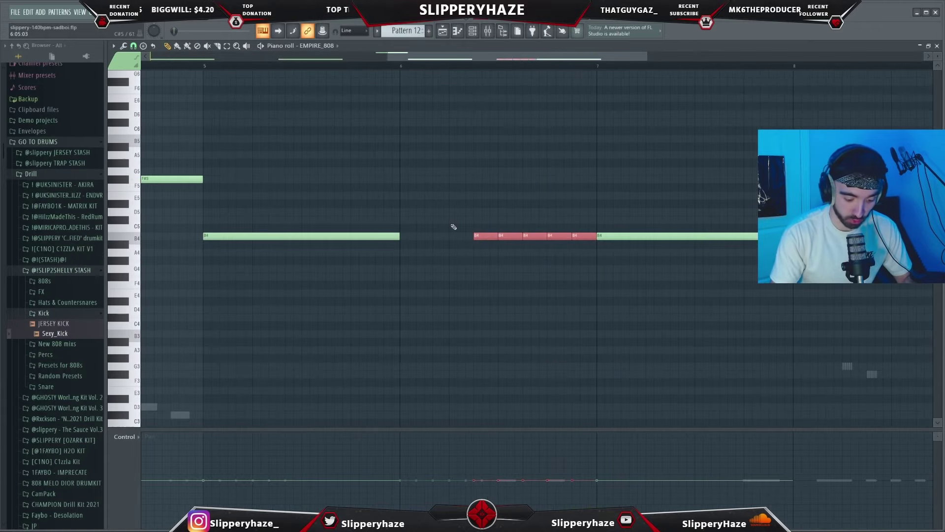
{"action": "key", "text": "ctrl+Down"}
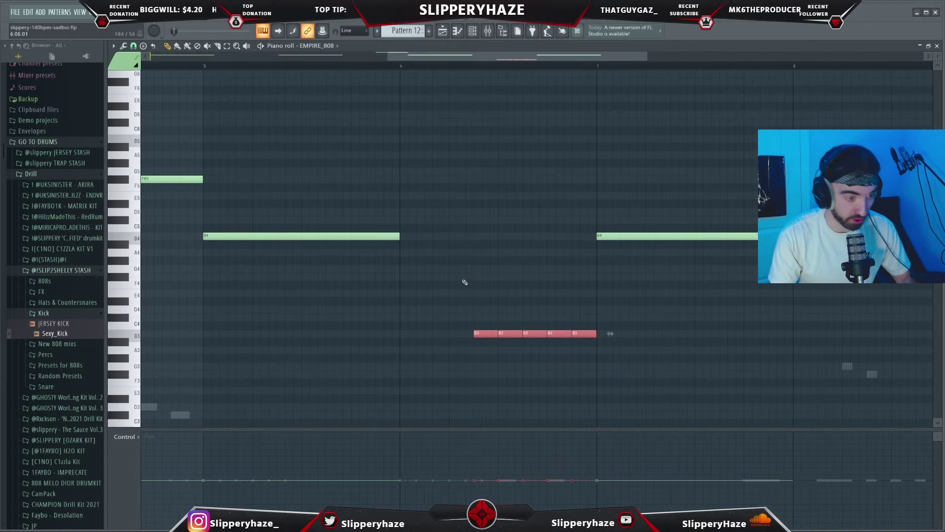
{"action": "scroll", "coordinate": [490, 328], "scroll_direction": "up", "scroll_amount": 1}
{"action": "scroll", "coordinate": [490, 345], "scroll_direction": "up", "scroll_amount": 2}
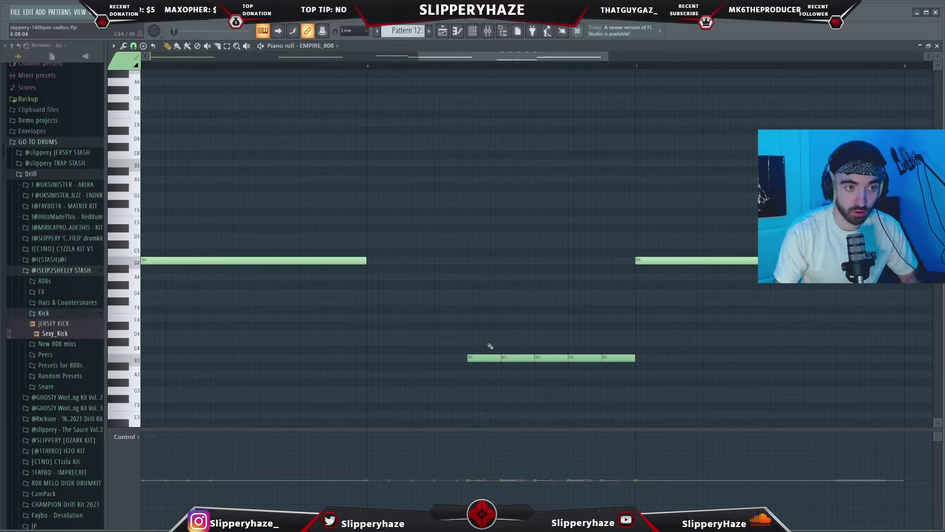
Add five B6 slide notes over the short bar 6 808 hits and transpose the last two down to B5
{"action": "scroll", "coordinate": [497, 350], "scroll_direction": "down", "scroll_amount": 3}
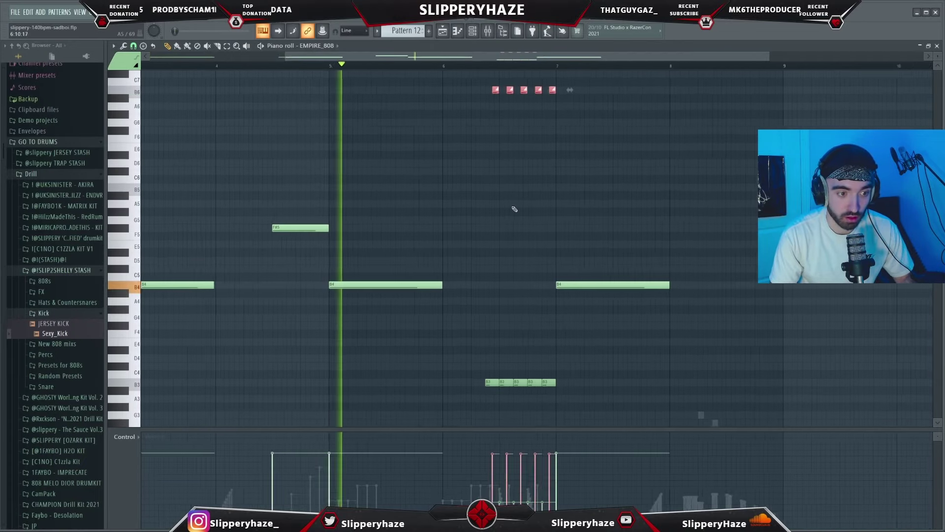
{"action": "scroll", "coordinate": [512, 209], "scroll_direction": "down", "scroll_amount": 1}
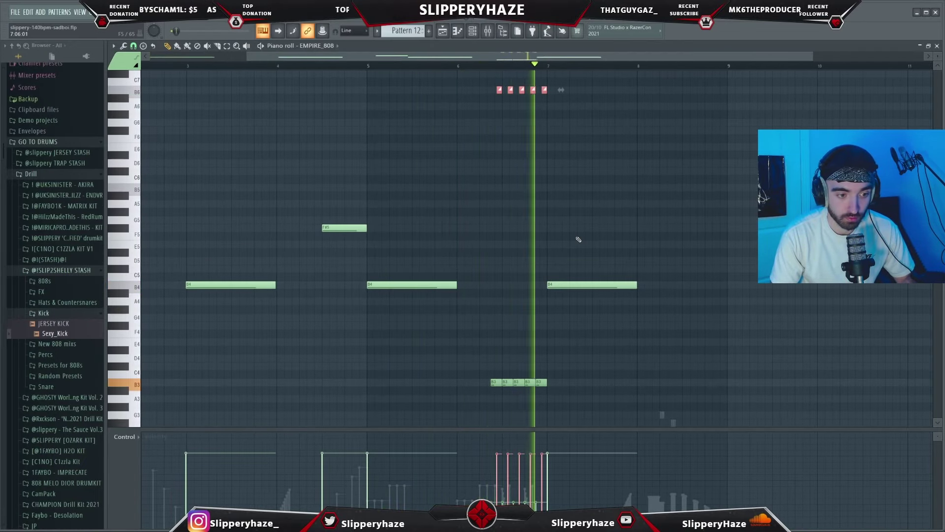
{"action": "left_click_drag", "start_coordinate": [552, 99], "coordinate": [534, 85]}
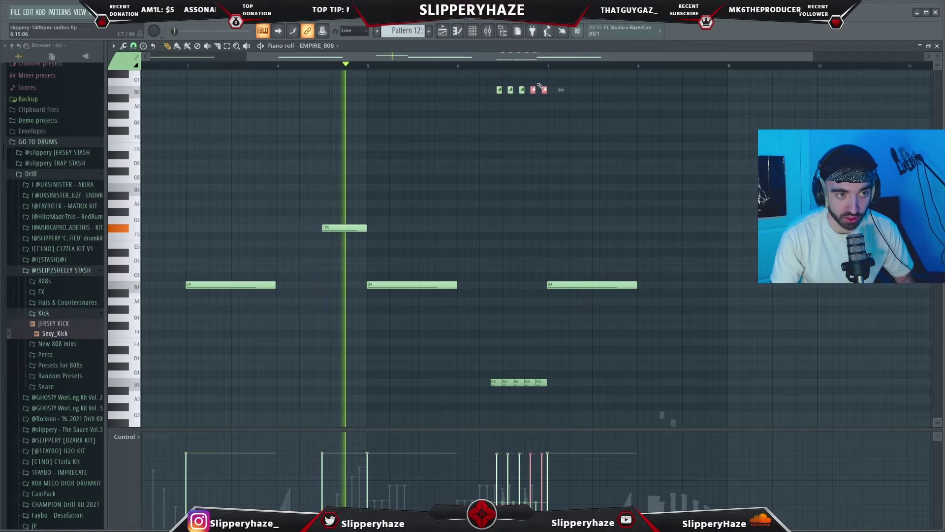
{"action": "key", "text": "ctrl+Down"}
{"action": "scroll", "coordinate": [556, 141], "scroll_direction": "down", "scroll_amount": 2}
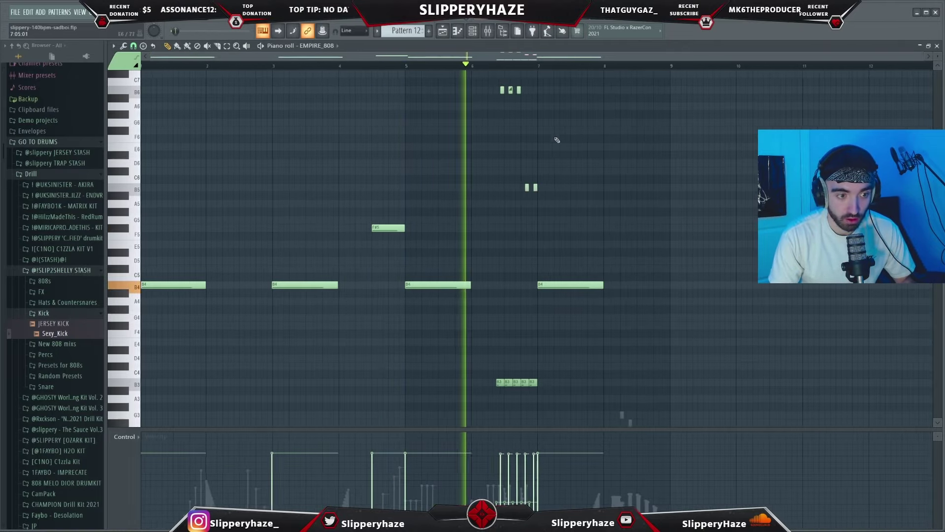
Add F#5 and B5 808 notes in bar 7 and seven short B4 hits in bar 8 with slides following the hi-hat pitches
{"action": "scroll", "coordinate": [583, 182], "scroll_direction": "up", "scroll_amount": 2}
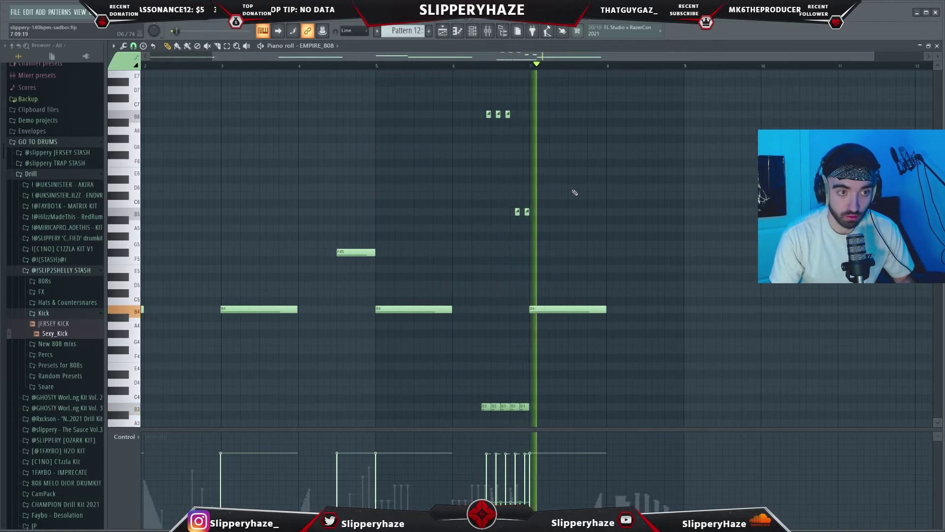
{"action": "scroll", "coordinate": [556, 187], "scroll_direction": "down", "scroll_amount": 2}
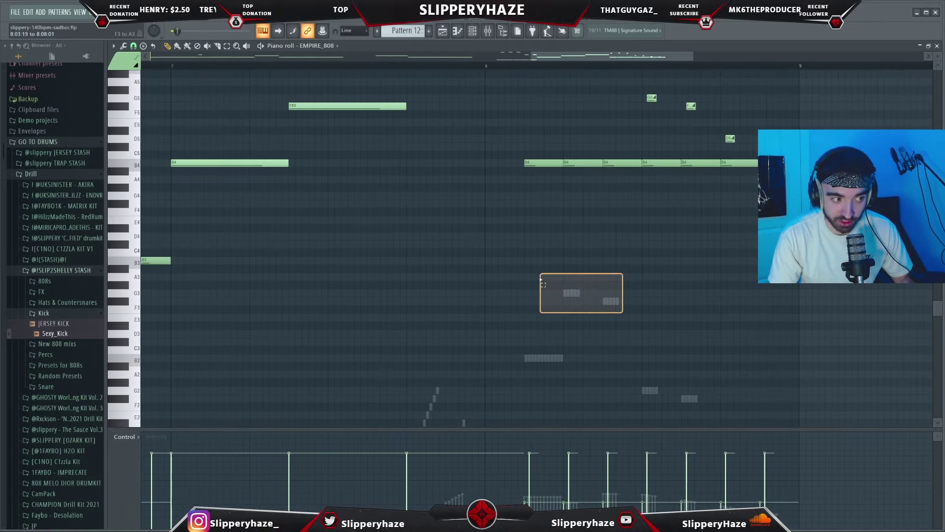
{"action": "left_click_drag", "start_coordinate": [632, 319], "coordinate": [497, 268]}
{"action": "scroll", "coordinate": [608, 282], "scroll_direction": "up", "scroll_amount": 4}
{"action": "scroll", "coordinate": [607, 217], "scroll_direction": "down", "scroll_amount": 2}
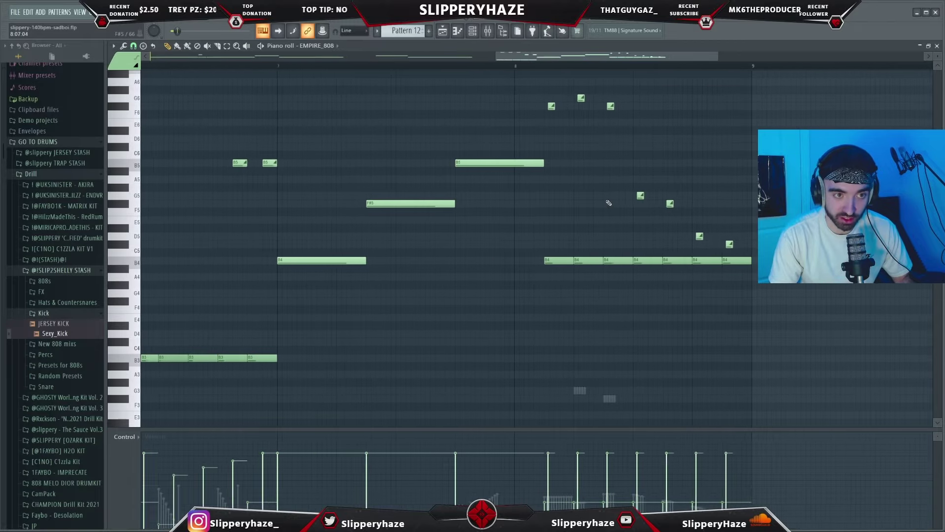
Add a short B4 808 hit with a B5 slide late in bar 1 and an F#5 note late in bar 2
{"action": "key", "text": "space"}
{"action": "scroll", "coordinate": [627, 156], "scroll_direction": "down", "scroll_amount": 10}
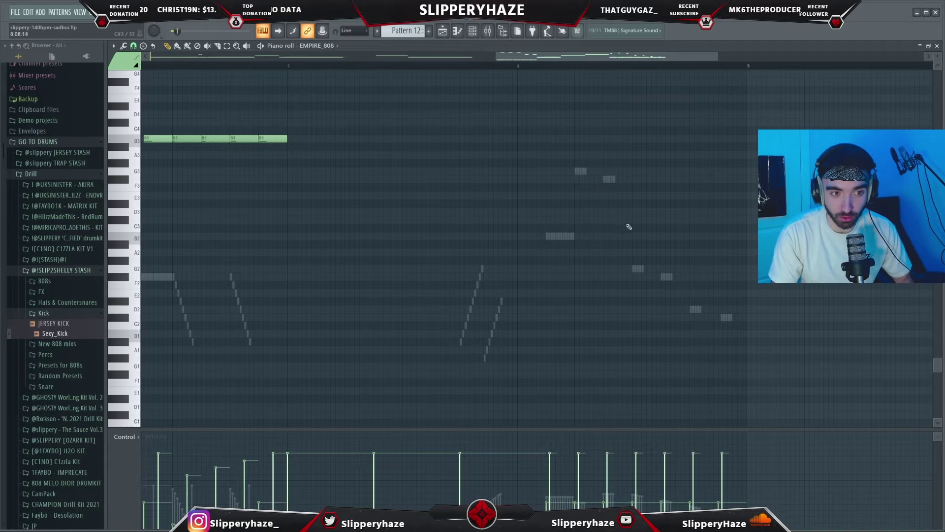
{"action": "scroll", "coordinate": [679, 285], "scroll_direction": "down", "scroll_amount": 3, "text": "ctrl"}
{"action": "scroll", "coordinate": [697, 258], "scroll_direction": "up", "scroll_amount": 3}
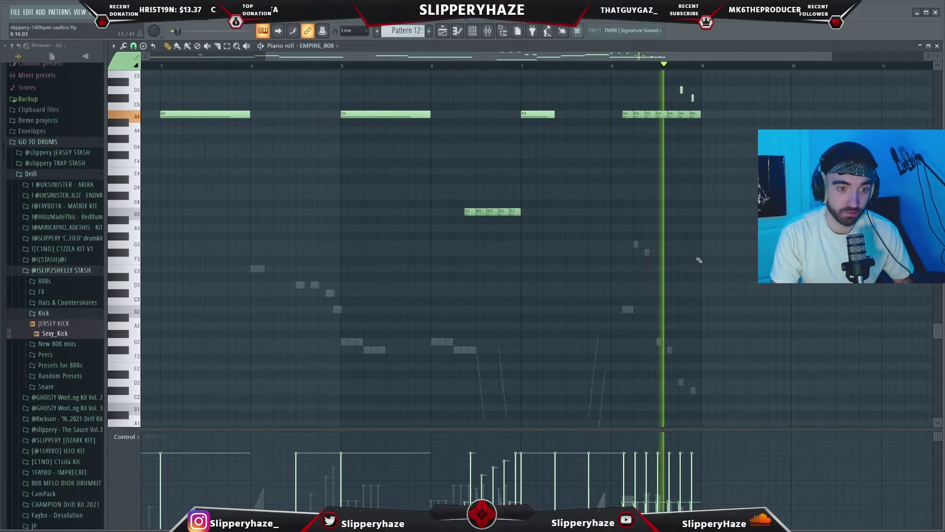
{"action": "scroll", "coordinate": [581, 221], "scroll_direction": "up", "scroll_amount": 7}
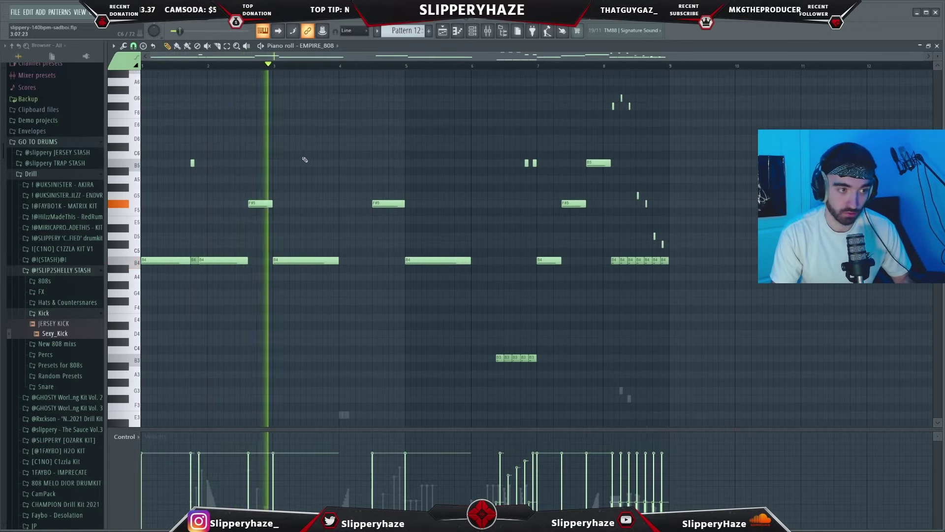
{"action": "scroll", "coordinate": [403, 226], "scroll_direction": "down", "scroll_amount": 1}
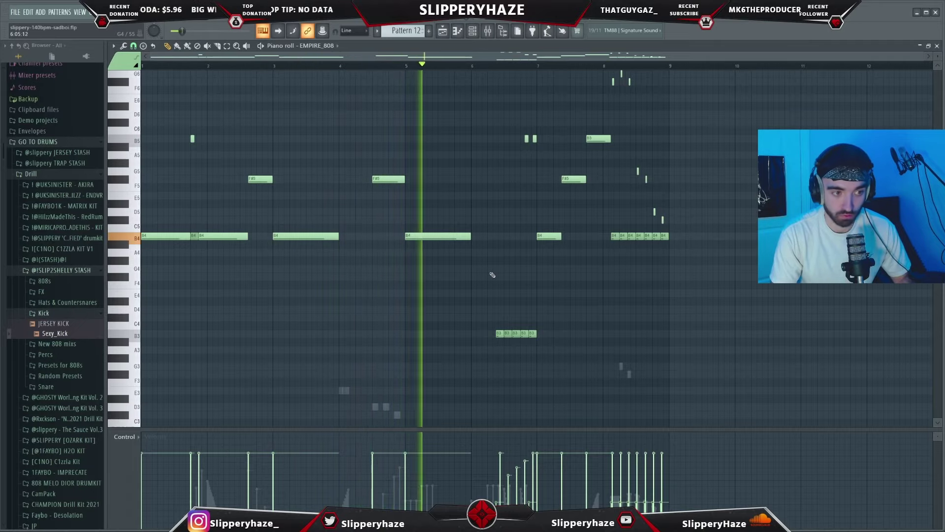
{"action": "scroll", "coordinate": [522, 285], "scroll_direction": "up", "scroll_amount": 2}
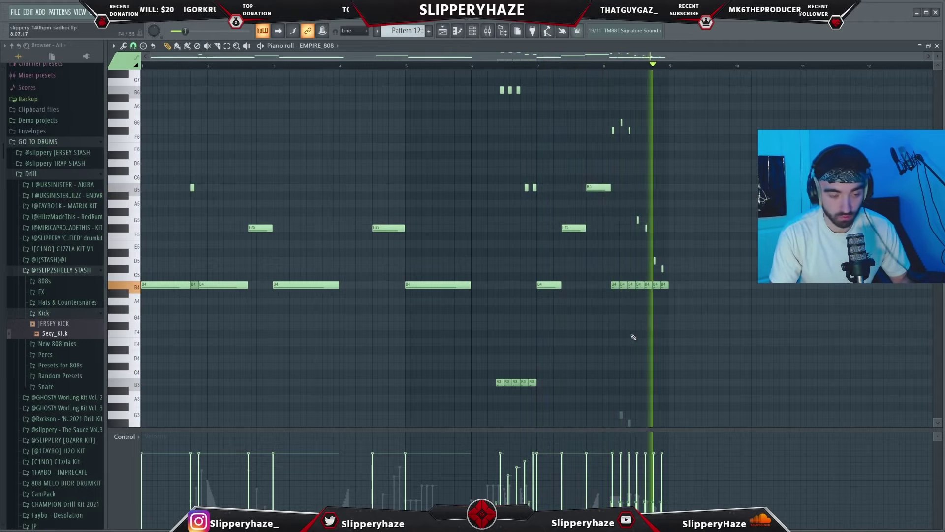
Repeat the two-bar CAM_CS_52 countersnare pattern across all eight bars and lower the velocities of some hits
{"action": "key", "text": "F6"}
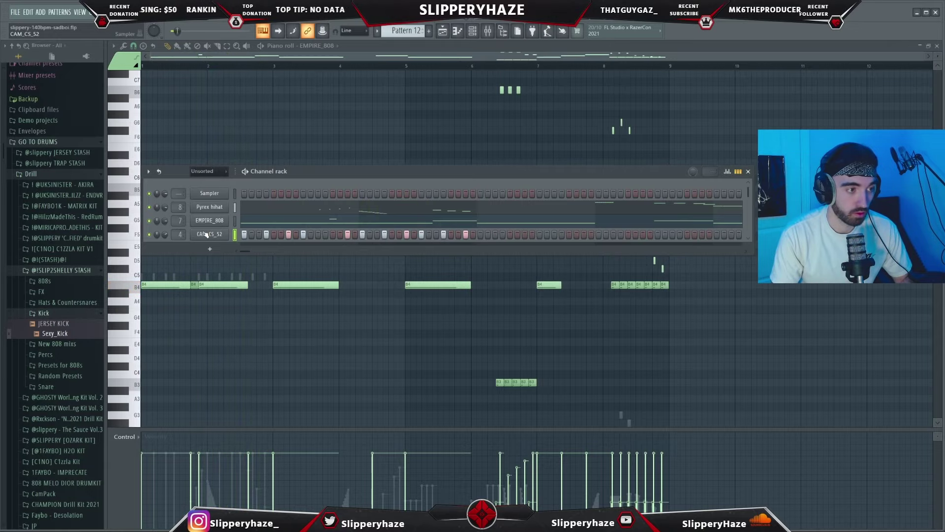
{"action": "right_click", "coordinate": [237, 238]}
{"action": "left_click", "coordinate": [237, 235]}
{"action": "key", "text": "ctrl+a"}
{"action": "left_click_drag", "start_coordinate": [667, 66], "coordinate": [270, 76]}
{"action": "scroll", "coordinate": [288, 66], "scroll_direction": "up", "scroll_amount": 4}
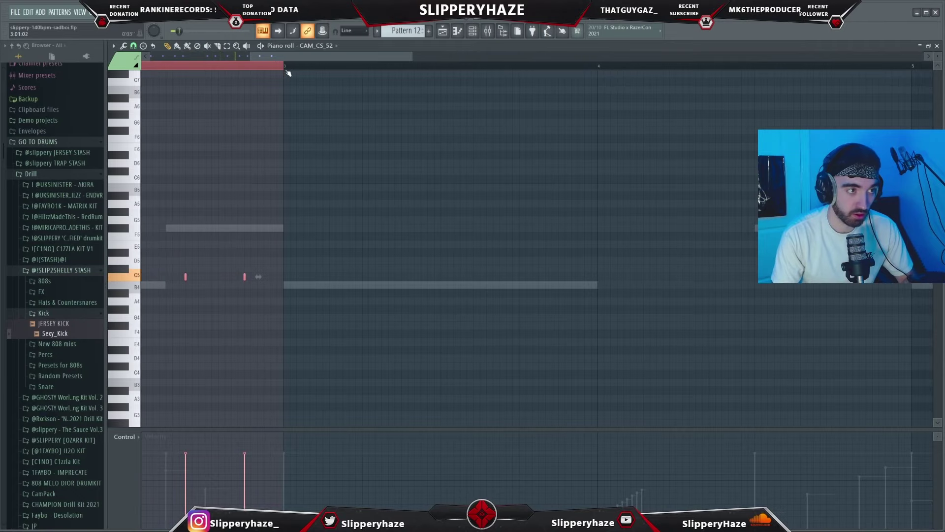
{"action": "key", "text": "ctrl+b"}
{"action": "scroll", "coordinate": [289, 73], "scroll_direction": "down", "scroll_amount": 4}
{"action": "key", "text": "ctrl+b"}
{"action": "key", "text": "ctrl+b"}
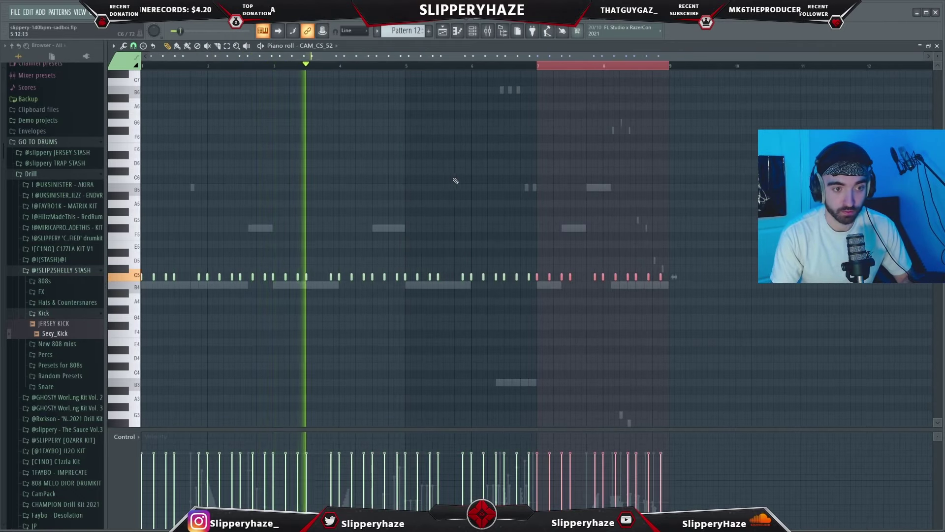
{"action": "key", "text": "ctrl+a"}
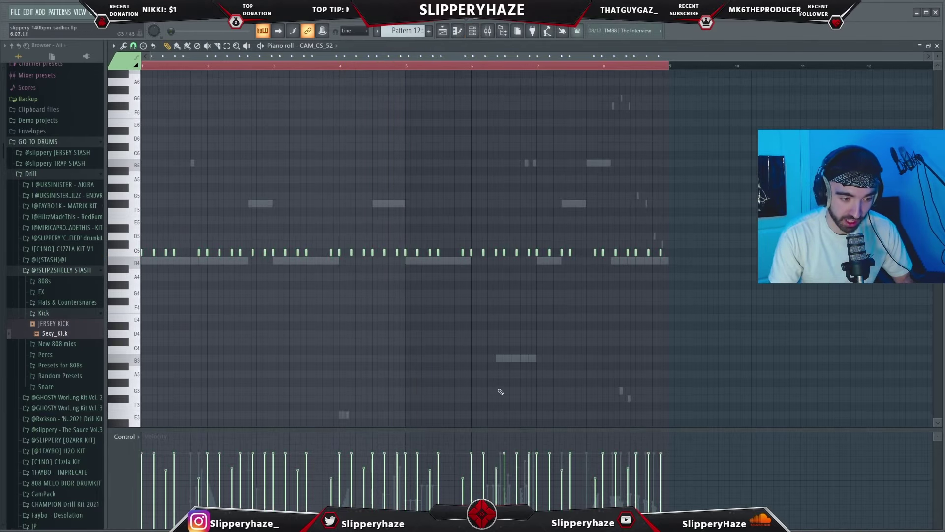
{"action": "key", "text": "space"}
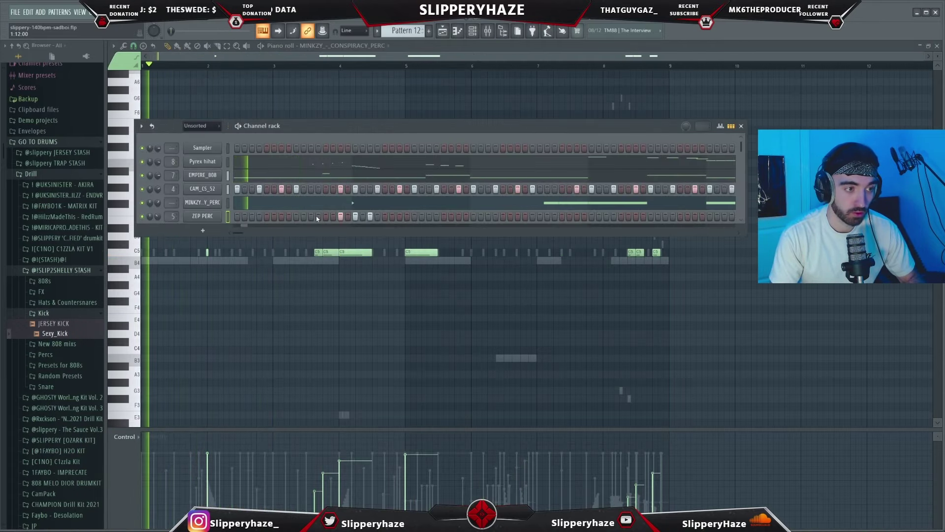
Program ZEP PERC on steps 11, 13 and 15, removing its hits on steps 17 and 19
{"action": "left_click", "coordinate": [311, 216]}
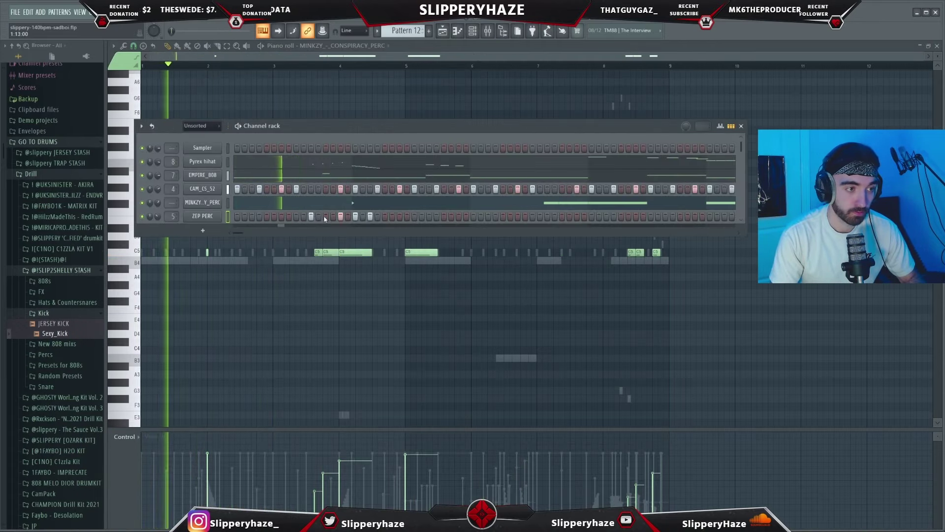
{"action": "left_click", "coordinate": [325, 216]}
{"action": "right_click", "coordinate": [355, 216]}
{"action": "right_click", "coordinate": [371, 216]}
Give the three ZEP PERC hits rising velocities in the graph editor, with the last at about 72%
{"action": "right_click", "coordinate": [220, 214]}
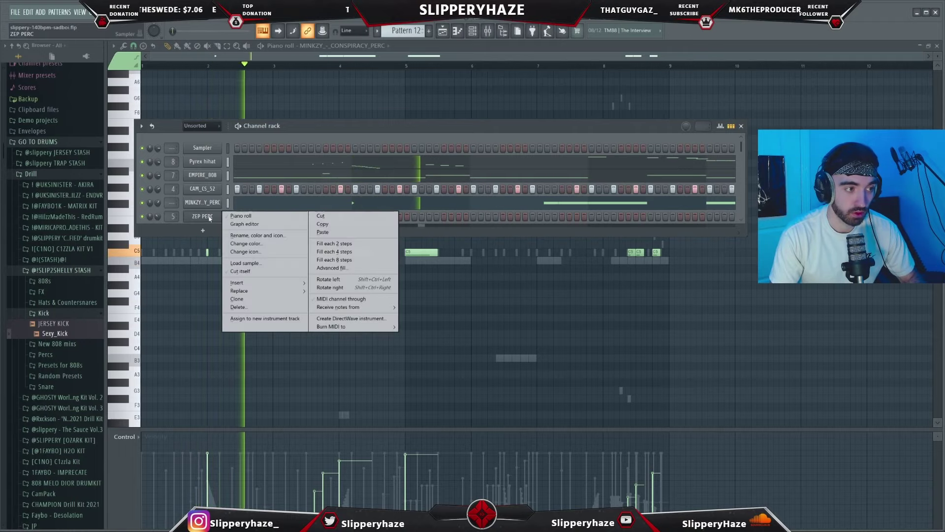
{"action": "left_click", "coordinate": [246, 227]}
{"action": "left_click_drag", "start_coordinate": [312, 283], "coordinate": [340, 255]}
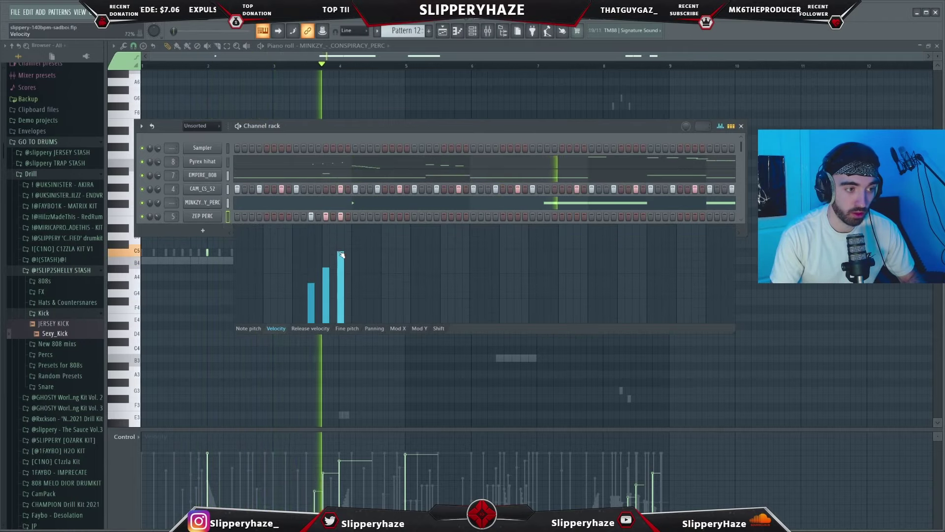
{"action": "key", "text": "space"}
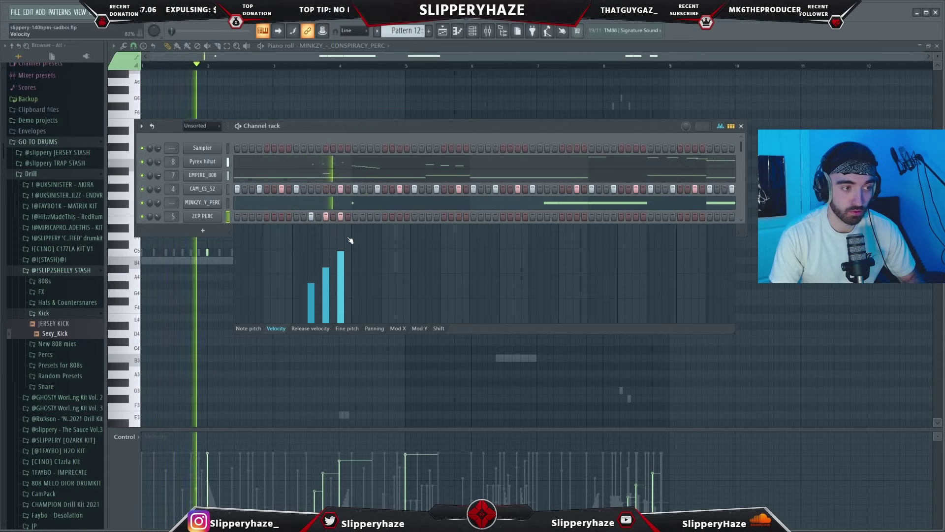
{"action": "right_click", "coordinate": [221, 213]}
{"action": "left_click", "coordinate": [244, 227]}
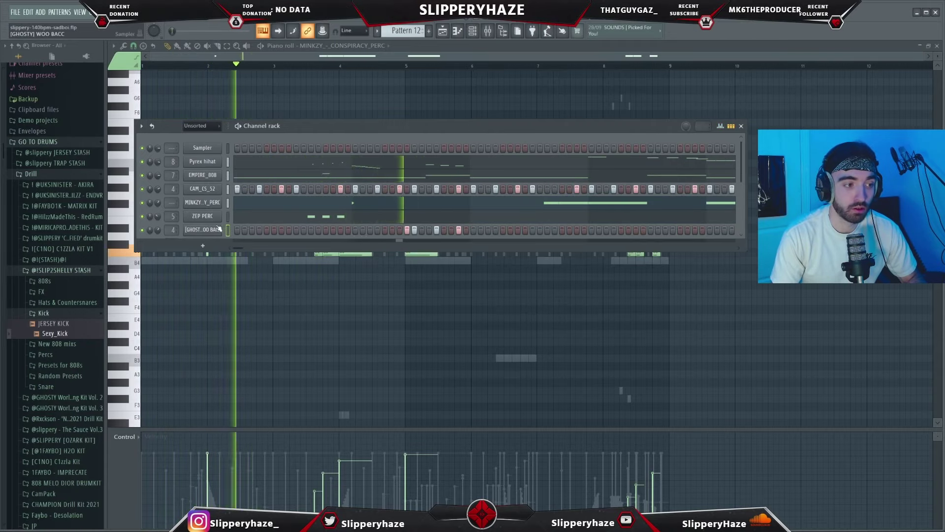
Lower the velocities of the first, third and fourth [GHOSTY] WOO BACC hits in bar 2, with the first at about 43%
{"action": "right_click", "coordinate": [220, 226]}
{"action": "left_click", "coordinate": [245, 238]}
{"action": "key", "text": "space"}
{"action": "left_click", "coordinate": [407, 296]}
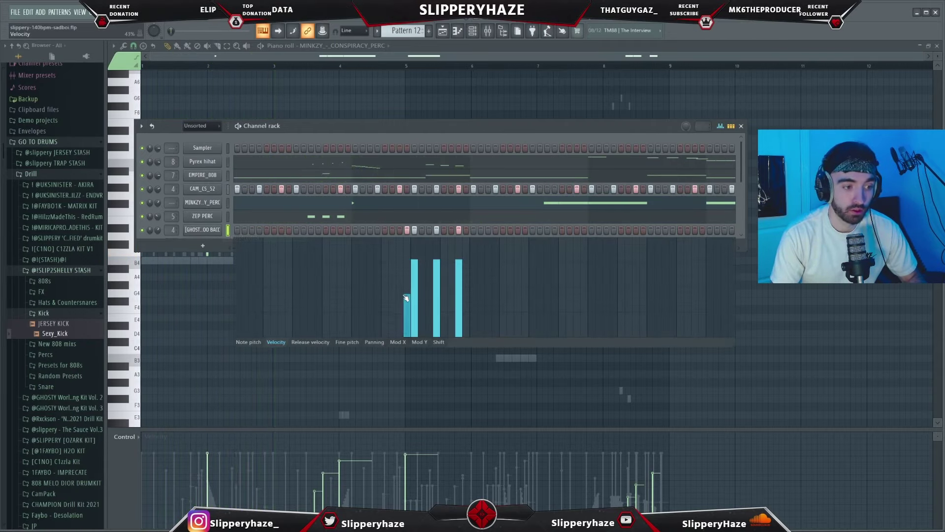
{"action": "left_click", "coordinate": [435, 281]}
{"action": "left_click", "coordinate": [460, 270]}
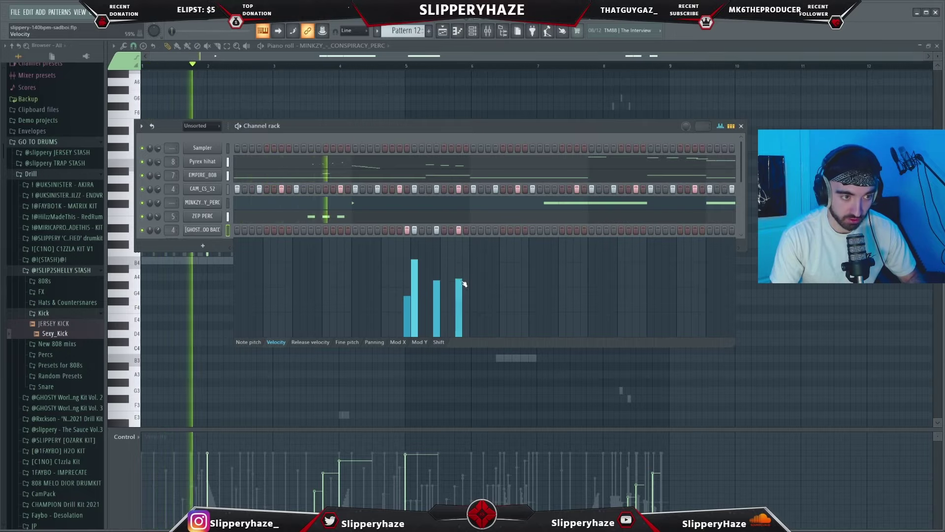
{"action": "left_click", "coordinate": [438, 293]}
{"action": "left_click_drag", "start_coordinate": [459, 282], "coordinate": [460, 275]}
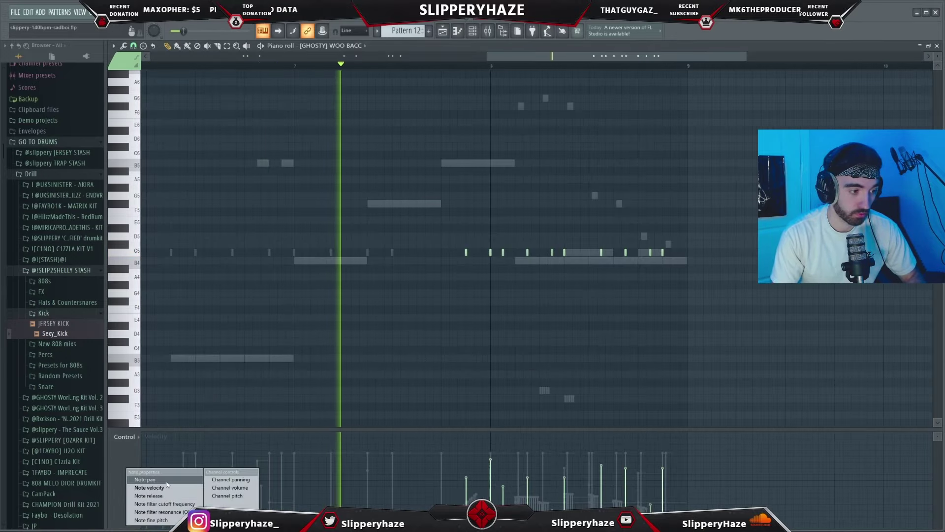
Show the note panning of the [GHOSTY] WOO BACC hits in the piano roll and check it during playback
{"action": "left_click", "coordinate": [146, 479]}
{"action": "scroll", "coordinate": [577, 403], "scroll_direction": "down", "scroll_amount": 3}
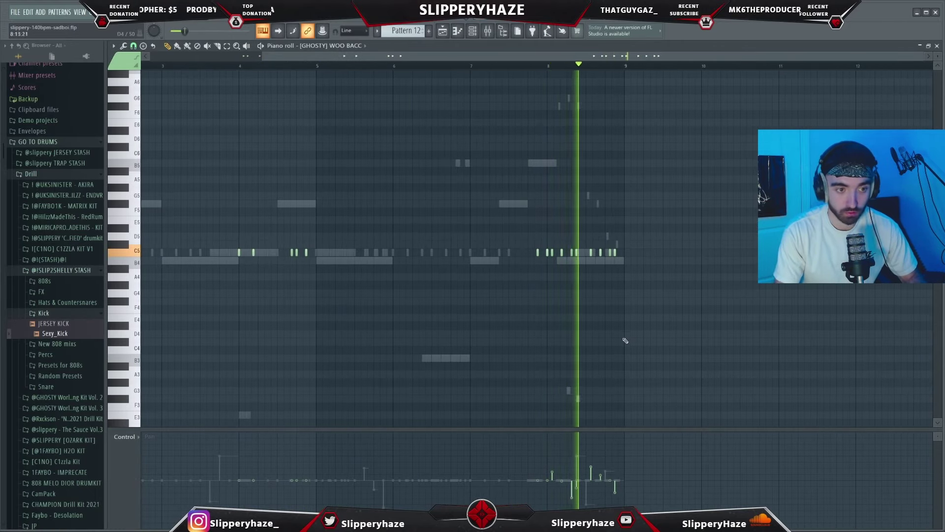
{"action": "scroll", "coordinate": [625, 339], "scroll_direction": "down", "scroll_amount": 1}
{"action": "key", "text": "space"}
Add CAM_SNARE_97 hits on steps 28, 31, 41, 55 and 63 in the first four bars
{"action": "key", "text": "F6"}
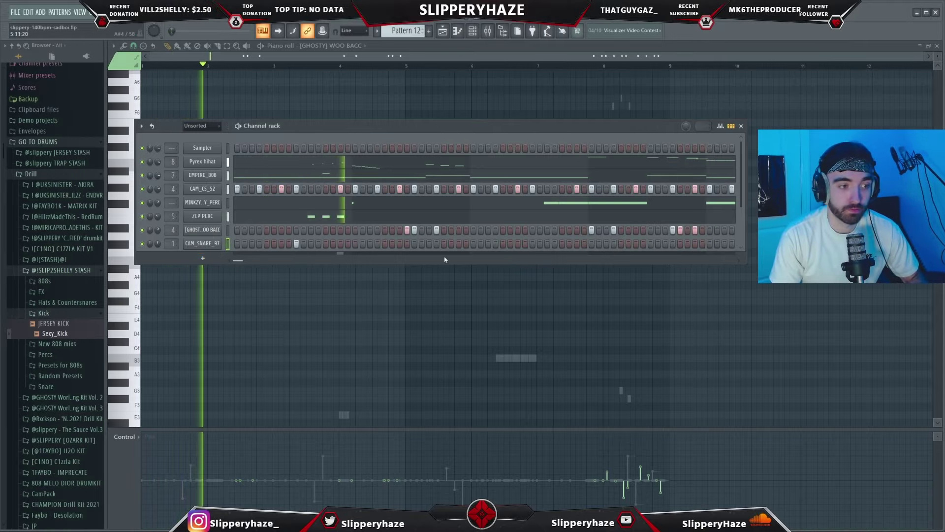
{"action": "left_click", "coordinate": [437, 243]}
{"action": "left_click", "coordinate": [458, 243]}
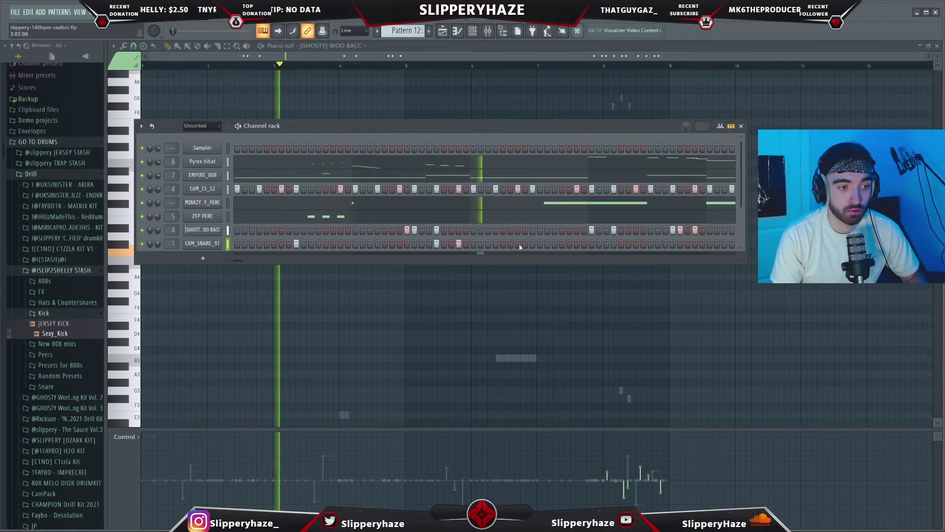
{"action": "left_click", "coordinate": [532, 244]}
{"action": "left_click", "coordinate": [636, 243]}
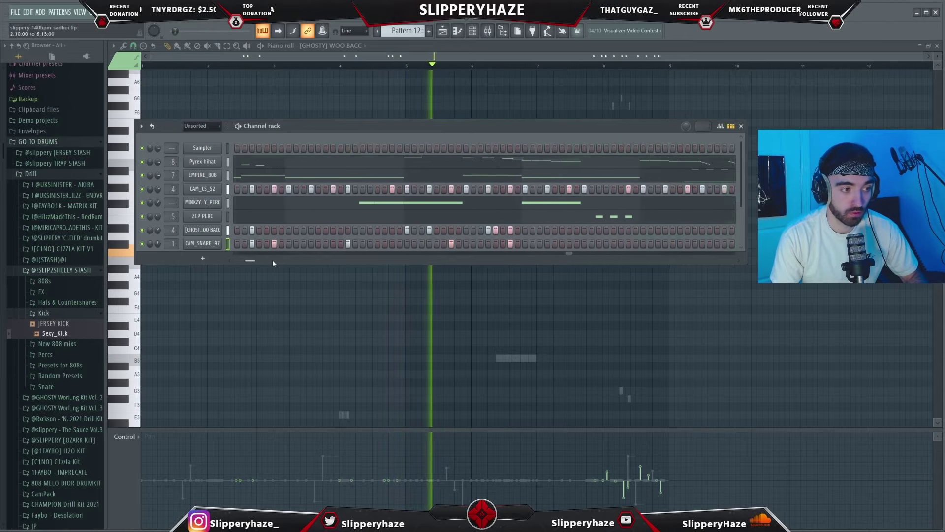
Add CAM_SNARE_97 hits on steps 92, 95, 105, 119 and 127 in the last four bars and view them in the piano roll
{"action": "left_click", "coordinate": [555, 243]}
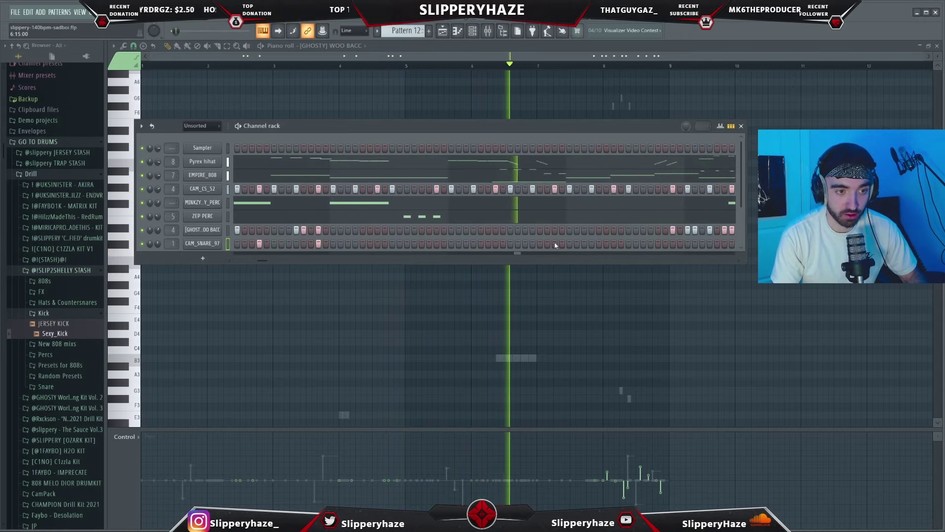
{"action": "left_click", "coordinate": [628, 243]}
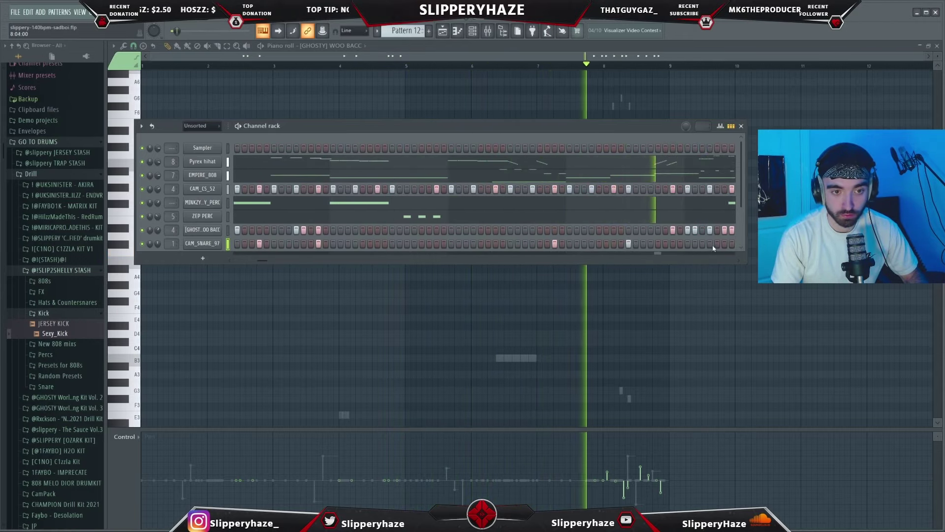
{"action": "left_click", "coordinate": [732, 243]}
{"action": "left_click_drag", "start_coordinate": [265, 262], "coordinate": [396, 259]}
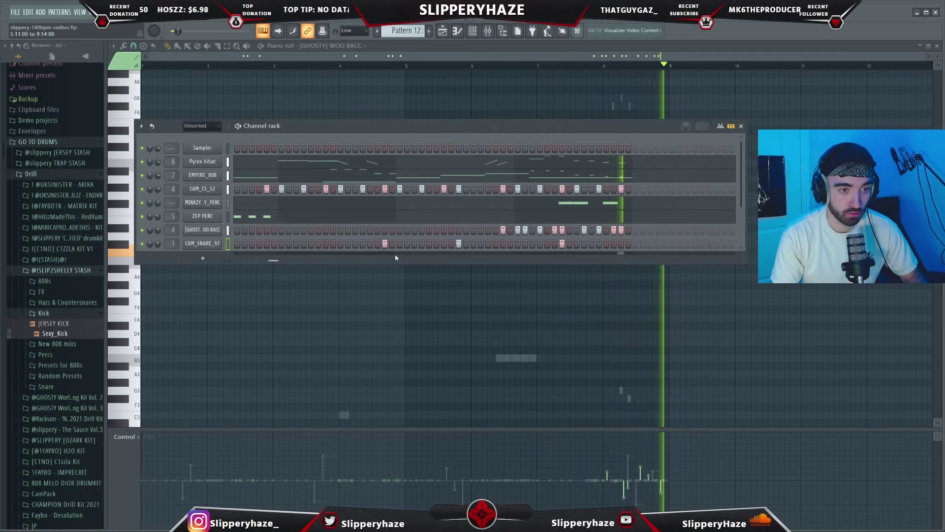
{"action": "key", "text": "space"}
{"action": "key", "text": "F7"}
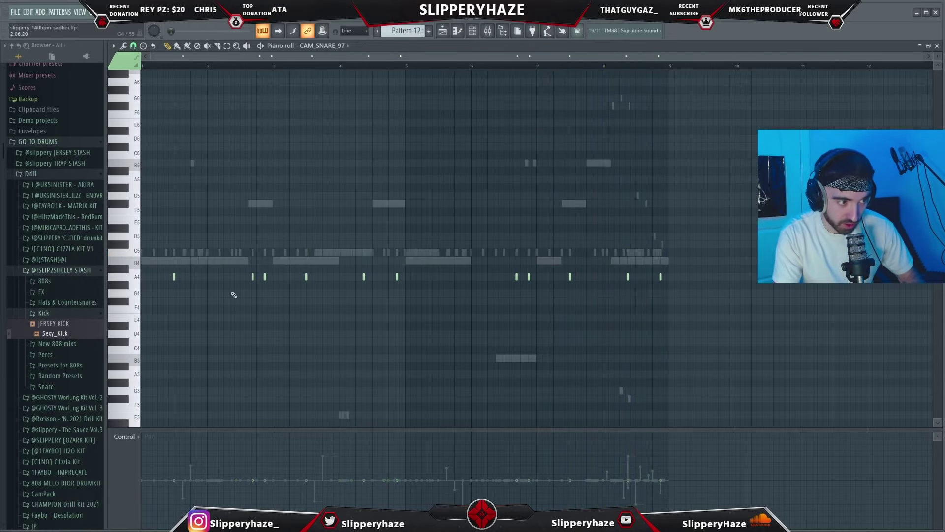
Program Sexy_Kick hits across the eight bars along the 808 notes, including steps 27, 33, 57, 61 and 65
{"action": "key", "text": "space"}
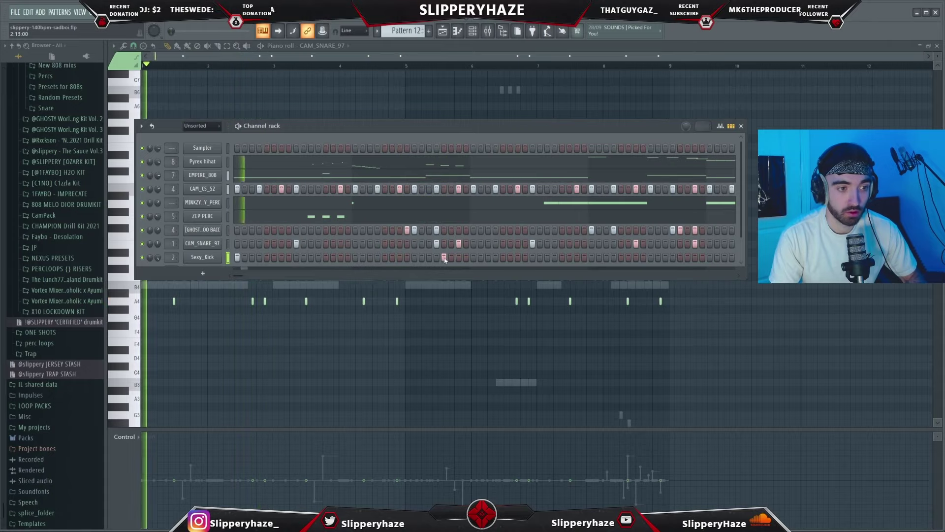
{"action": "left_click", "coordinate": [474, 258]}
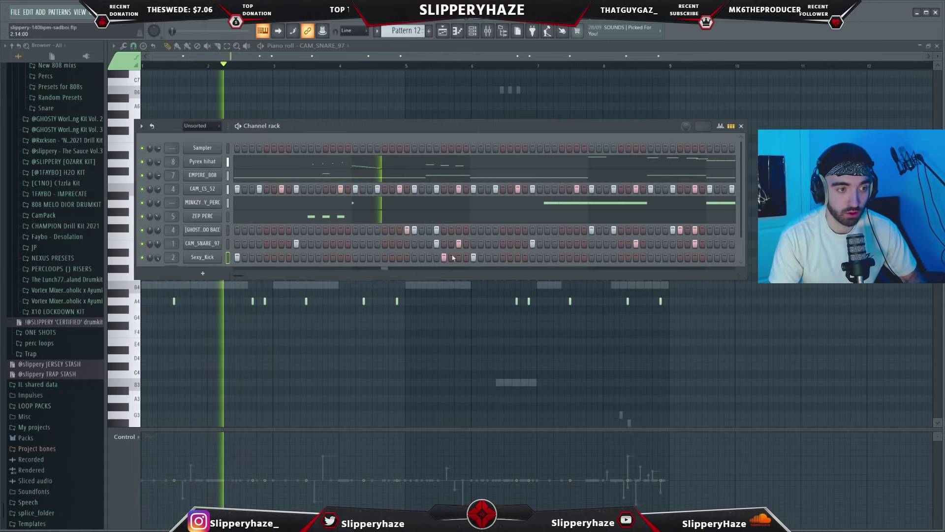
{"action": "key", "text": "space"}
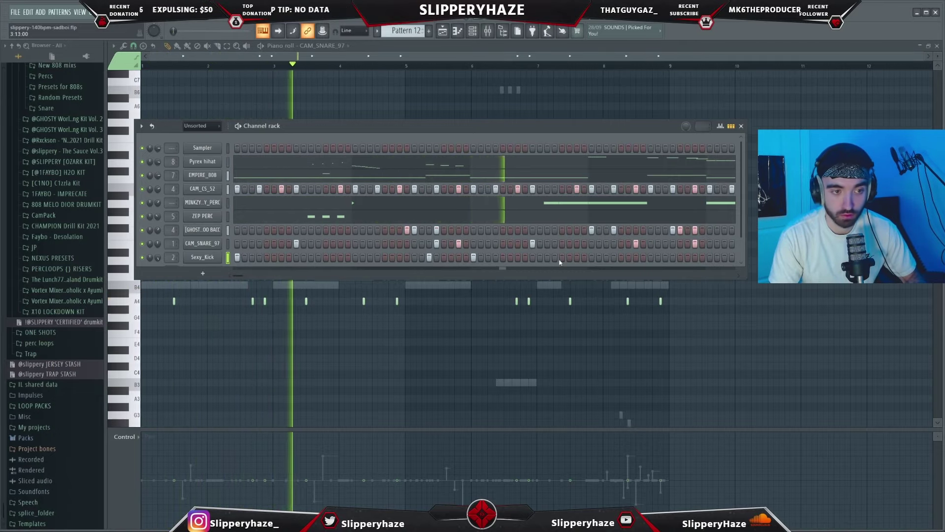
{"action": "left_click", "coordinate": [651, 257]}
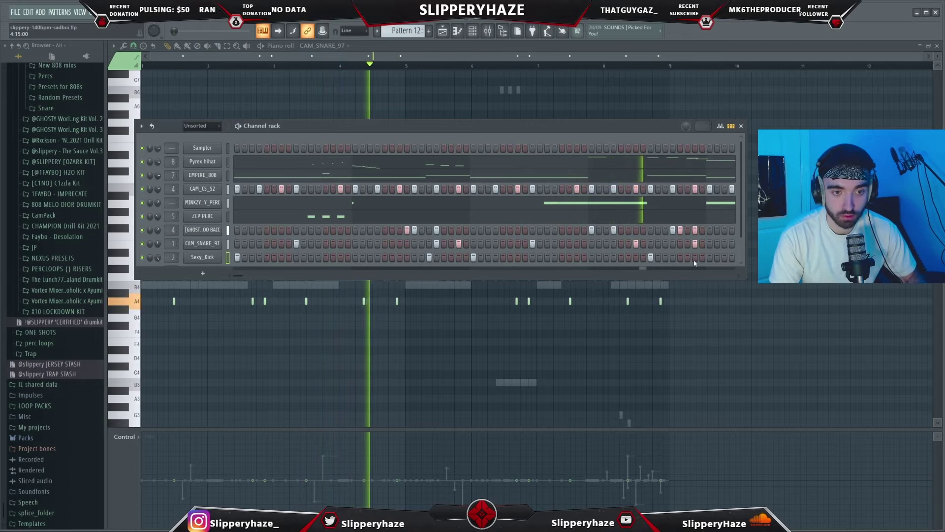
{"action": "left_click", "coordinate": [710, 257]}
{"action": "left_click", "coordinate": [680, 257]}
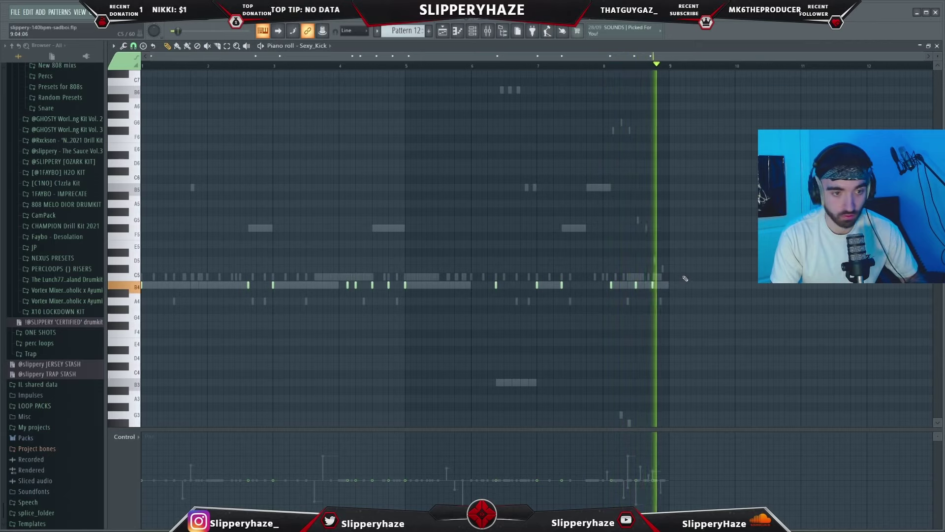
Play the playlist arrangement from the intro and examine how the sample, drum, 808 and FX clips are laid out
{"action": "key", "text": "F5"}
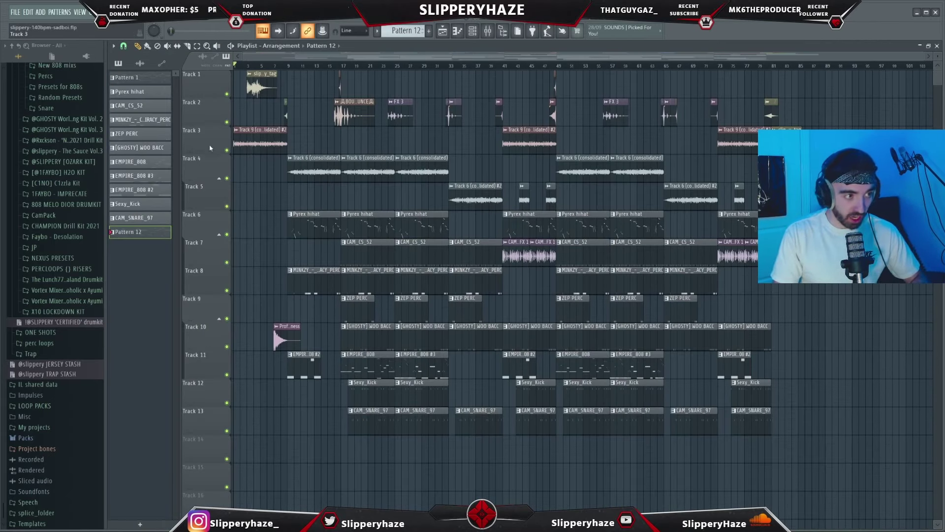
{"action": "scroll", "coordinate": [239, 190], "scroll_direction": "up", "scroll_amount": 3}
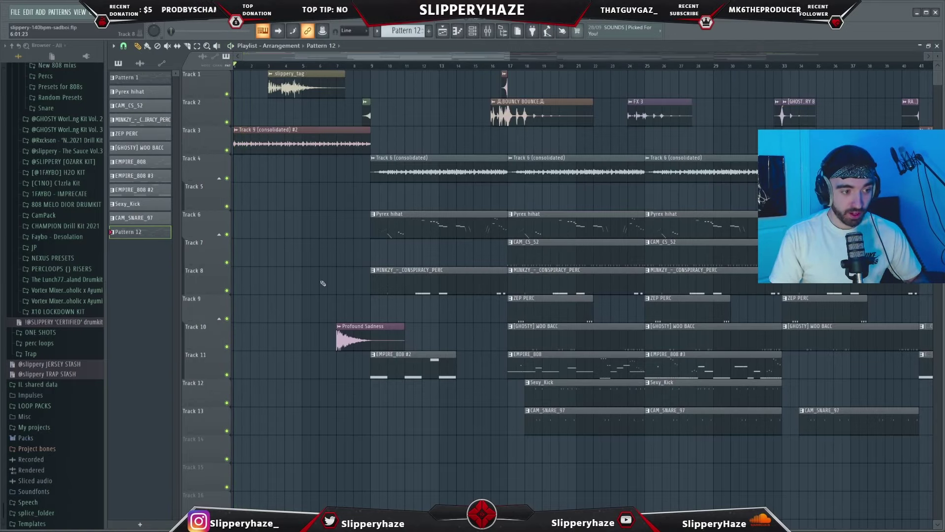
{"action": "scroll", "coordinate": [323, 283], "scroll_direction": "up", "scroll_amount": 2}
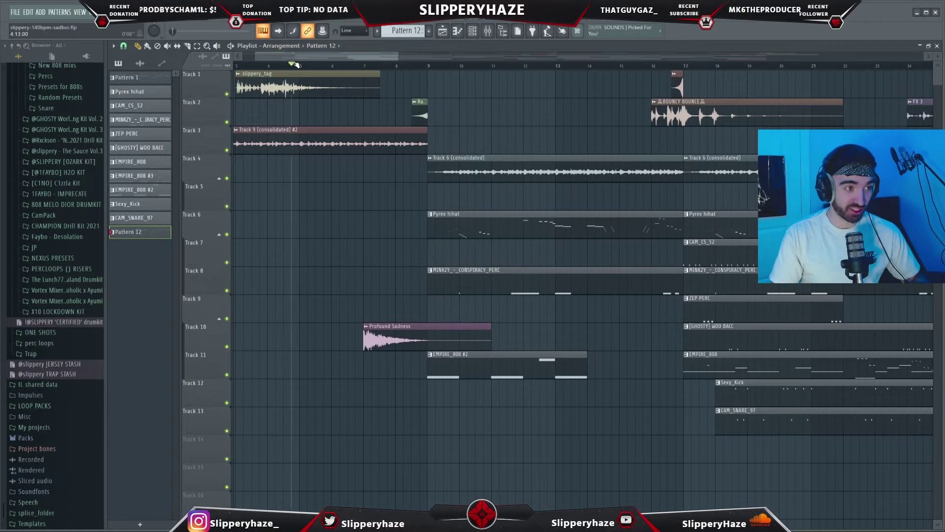
{"action": "key", "text": "space"}
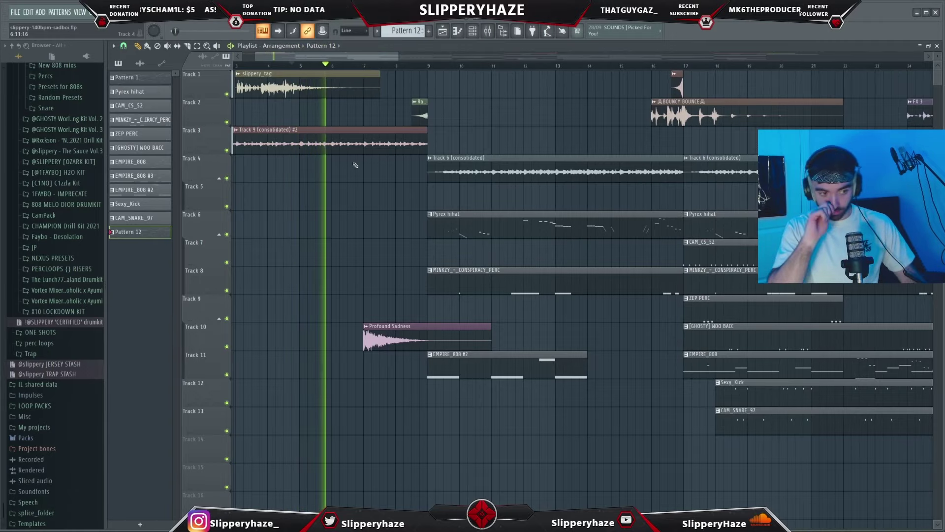
{"action": "scroll", "coordinate": [359, 164], "scroll_direction": "down", "scroll_amount": 2}
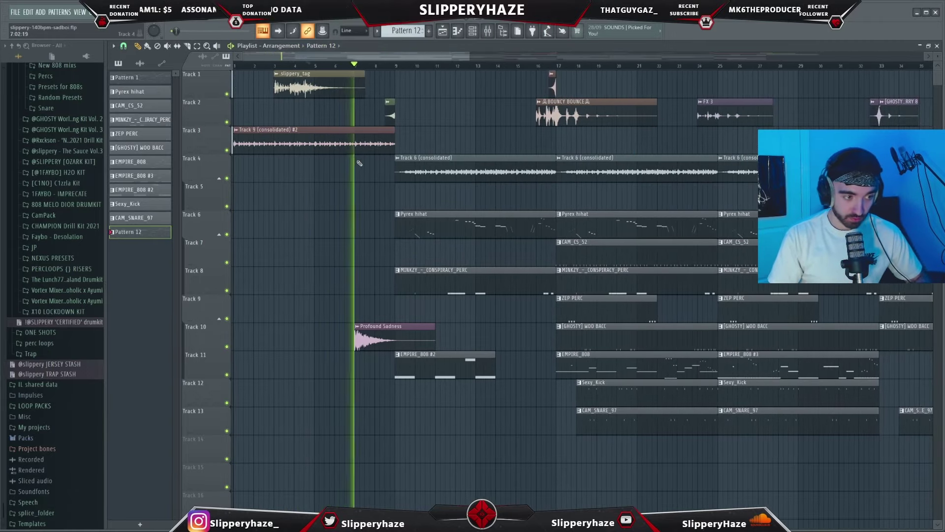
{"action": "scroll", "coordinate": [359, 163], "scroll_direction": "down", "scroll_amount": 2}
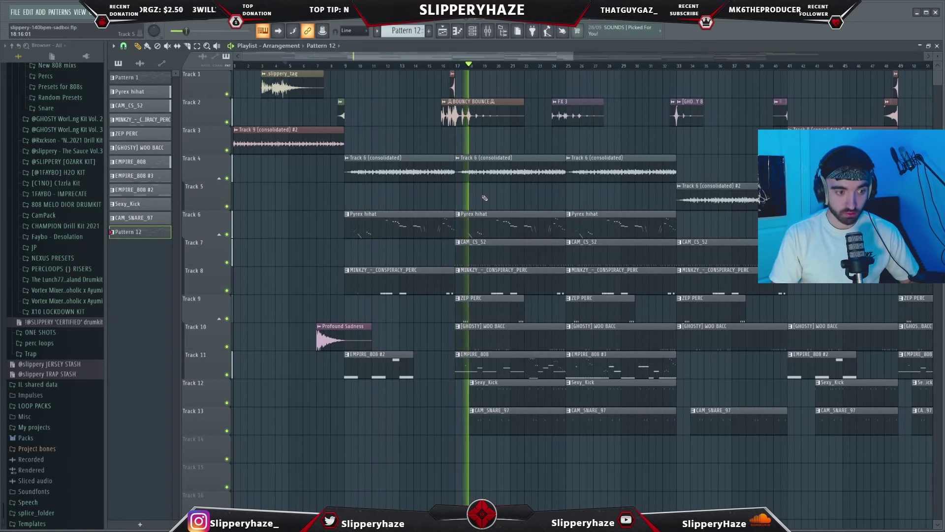
{"action": "scroll", "coordinate": [487, 201], "scroll_direction": "down", "scroll_amount": 2}
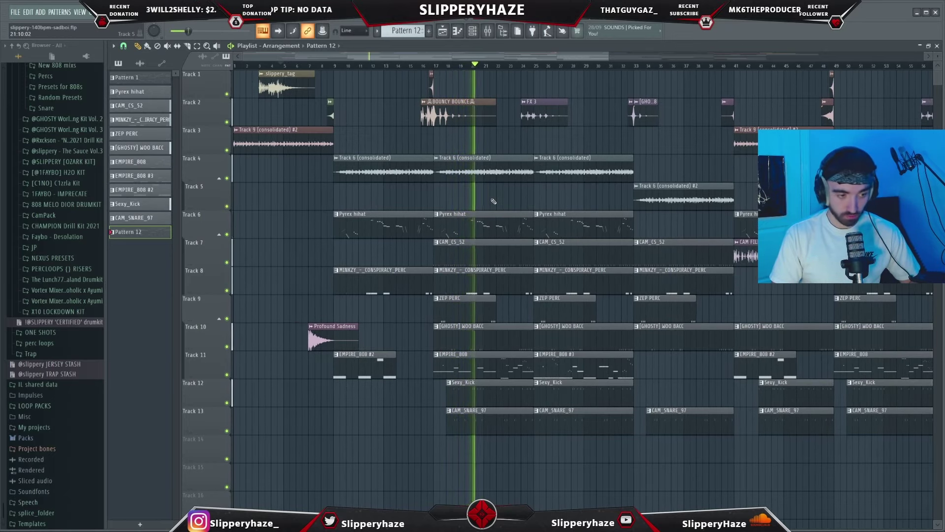
{"action": "scroll", "coordinate": [493, 201], "scroll_direction": "down", "scroll_amount": 3}
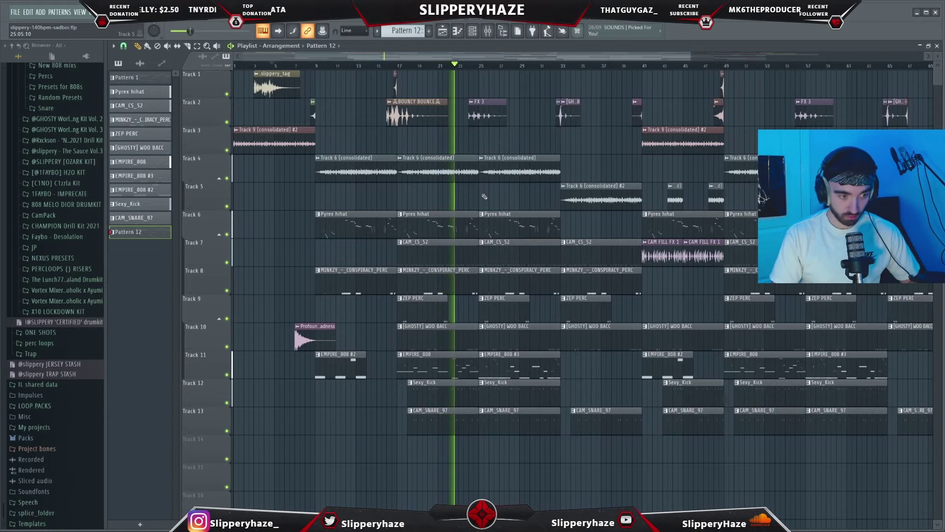
{"action": "scroll", "coordinate": [482, 223], "scroll_direction": "up", "scroll_amount": 2}
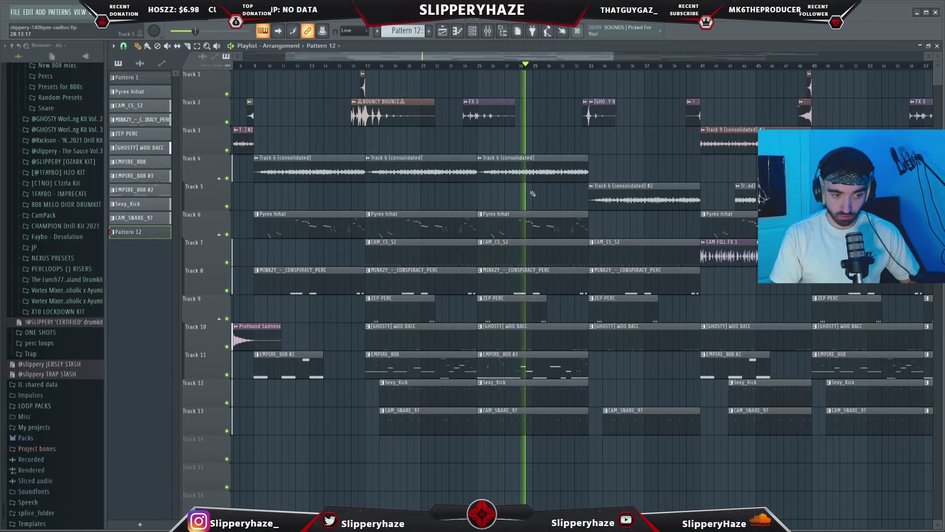
{"action": "scroll", "coordinate": [532, 193], "scroll_direction": "down", "scroll_amount": 3}
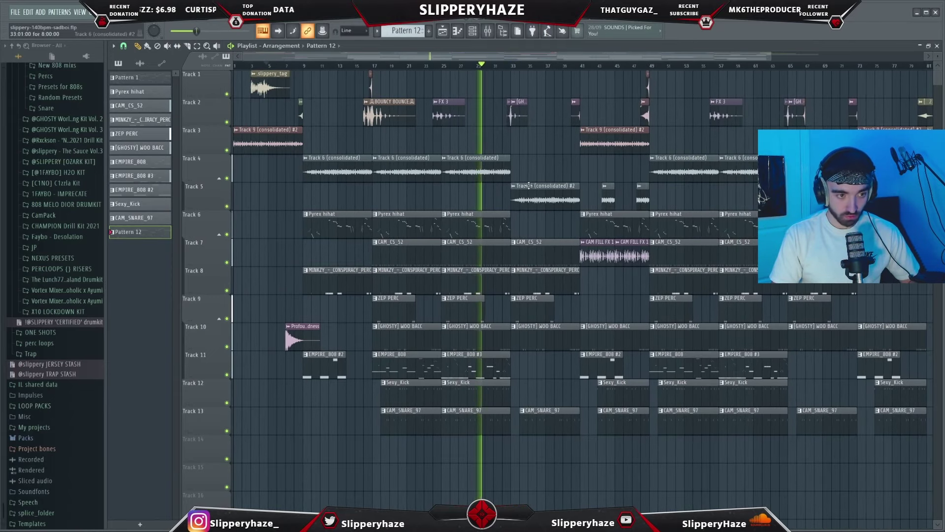
{"action": "scroll", "coordinate": [531, 168], "scroll_direction": "up", "scroll_amount": 3}
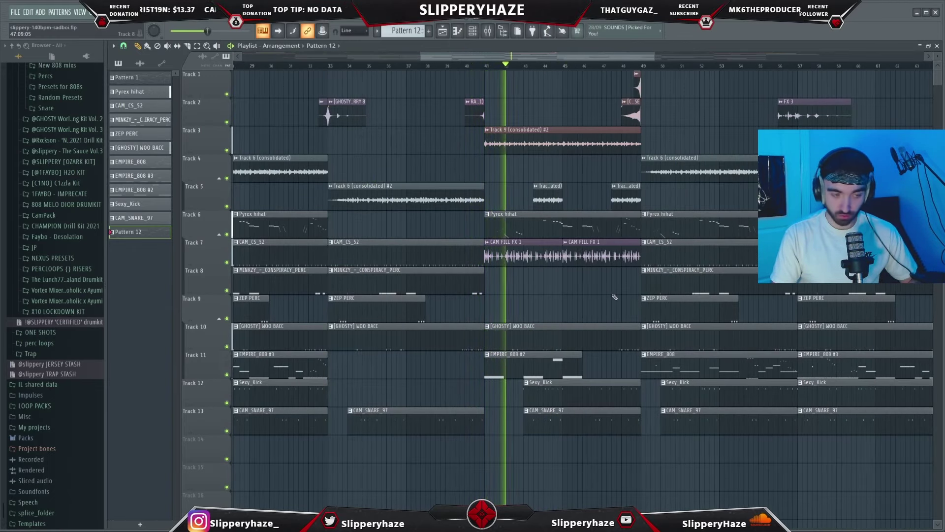
Select the two CAM FILL FX 1 clips in the section from bar 41, and clear the selection
{"action": "left_click_drag", "start_coordinate": [597, 265], "coordinate": [547, 268]}
{"action": "left_click", "coordinate": [567, 276], "text": "ctrl"}
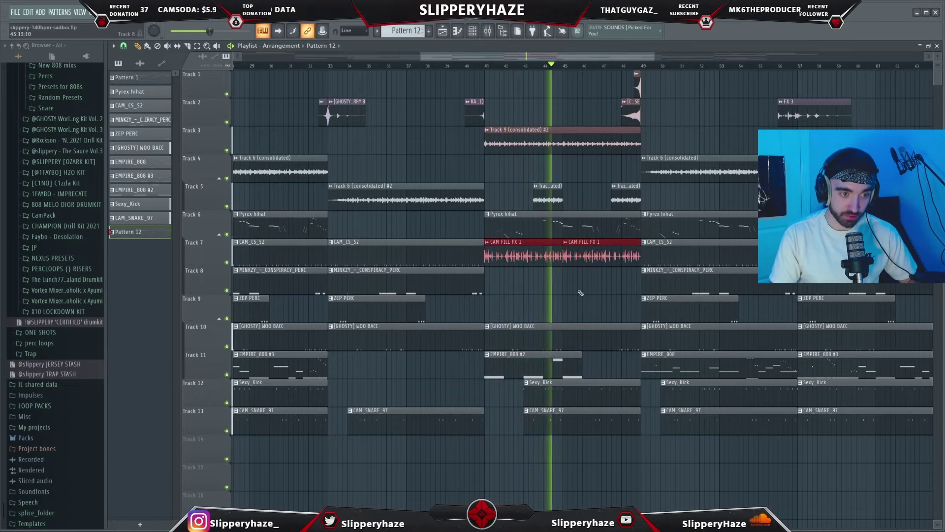
{"action": "left_click", "coordinate": [581, 292], "text": "ctrl"}
Play and examine the breakdown from bar 41 and the clips of the second drop from bar 49
{"action": "scroll", "coordinate": [598, 297], "scroll_direction": "down", "scroll_amount": 2}
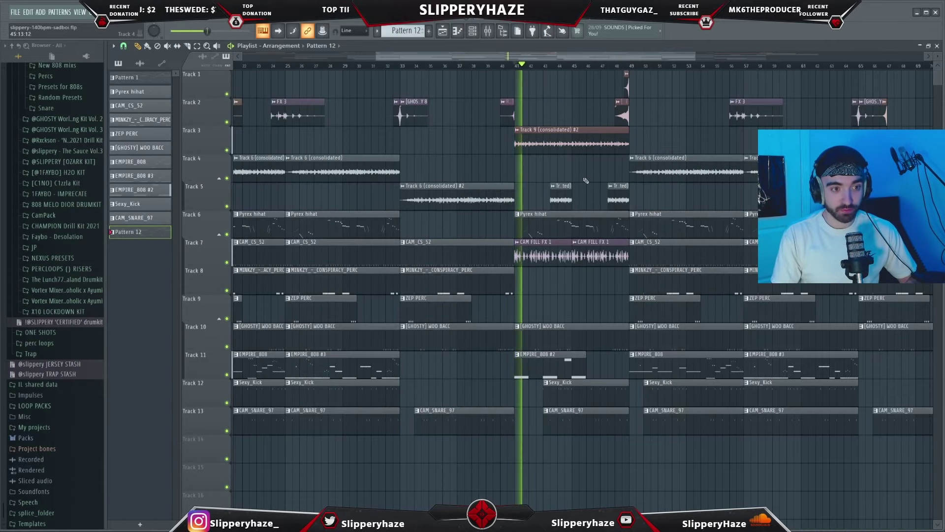
{"action": "scroll", "coordinate": [586, 180], "scroll_direction": "up", "scroll_amount": 2}
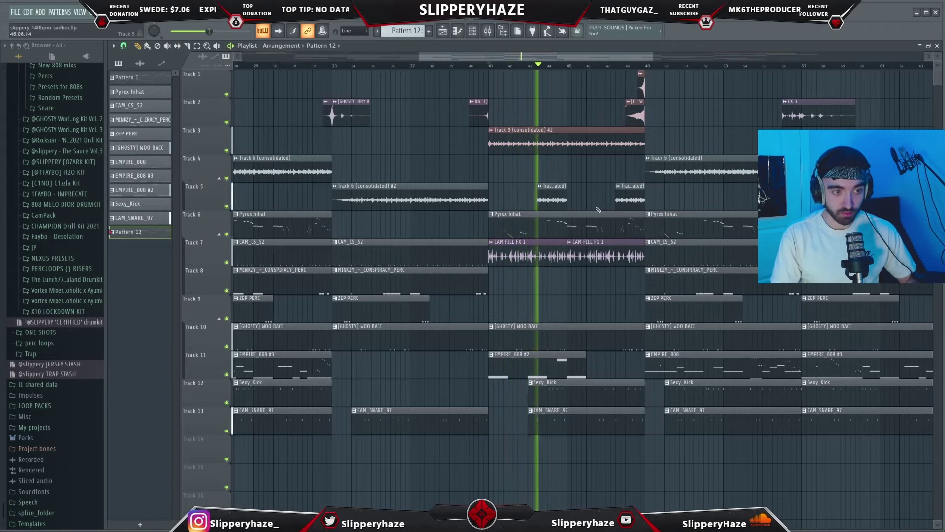
{"action": "scroll", "coordinate": [594, 246], "scroll_direction": "down", "scroll_amount": 2}
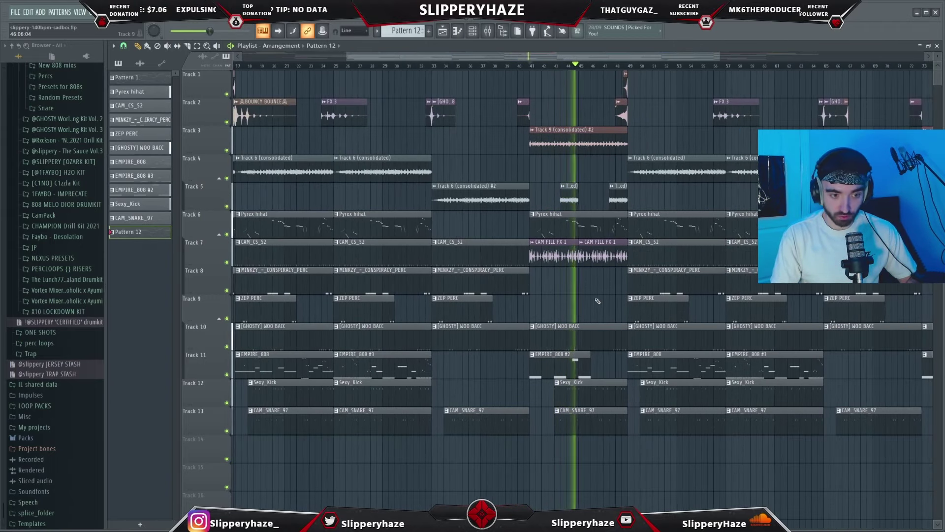
{"action": "scroll", "coordinate": [665, 205], "scroll_direction": "down", "scroll_amount": 1}
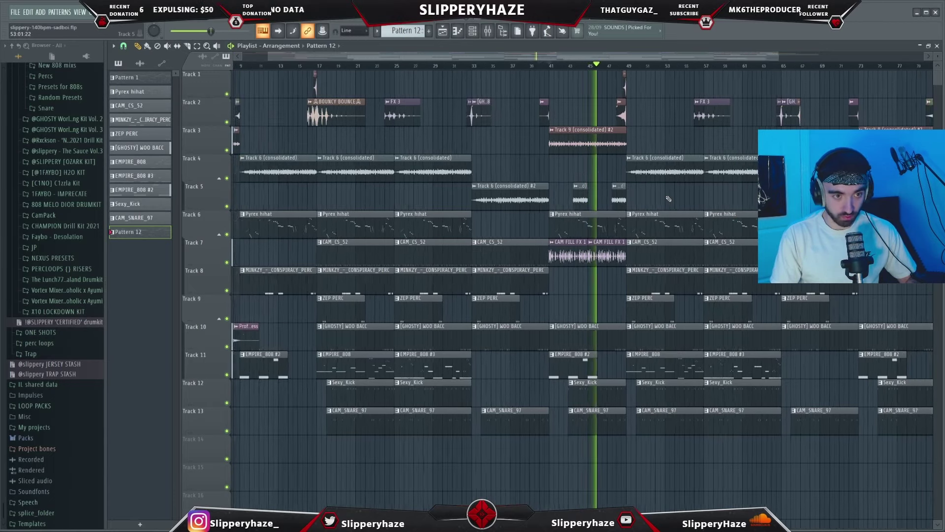
{"action": "scroll", "coordinate": [610, 205], "scroll_direction": "up", "scroll_amount": 2}
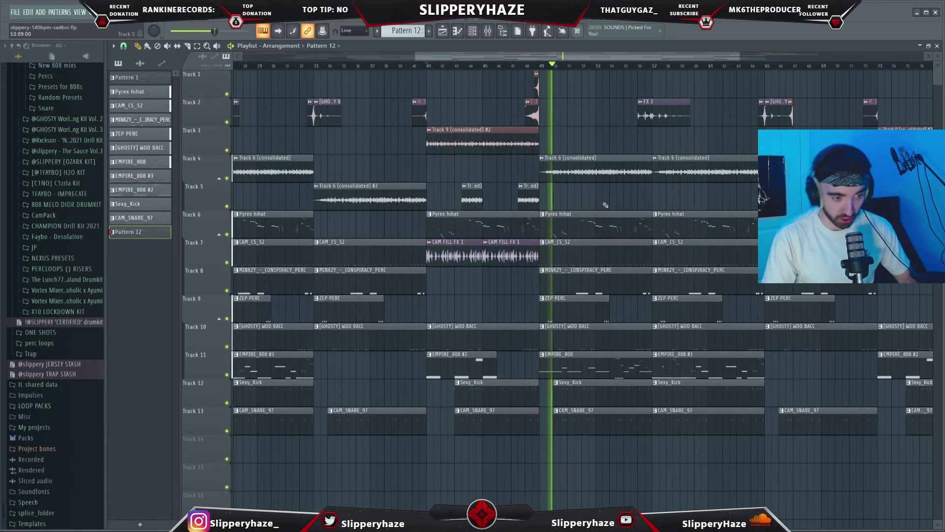
{"action": "scroll", "coordinate": [606, 197], "scroll_direction": "down", "scroll_amount": 2}
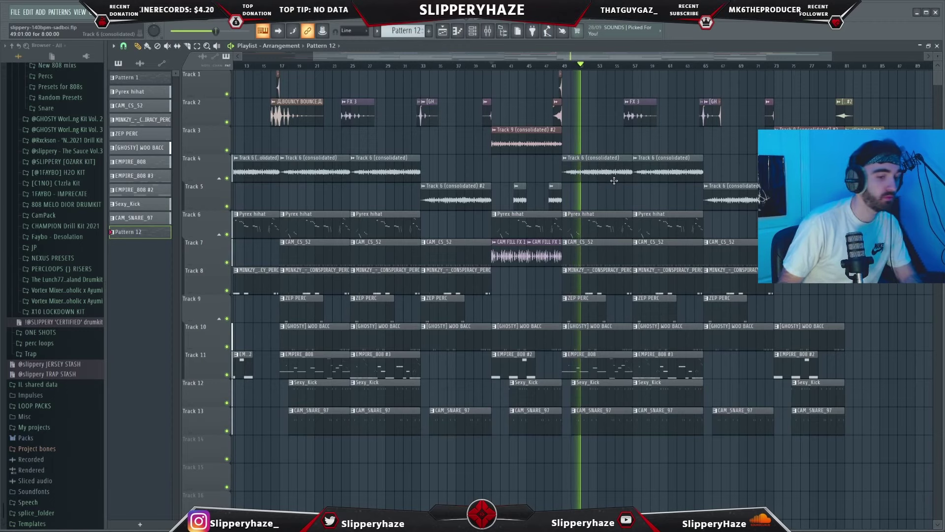
{"action": "scroll", "coordinate": [615, 191], "scroll_direction": "down", "scroll_amount": 2}
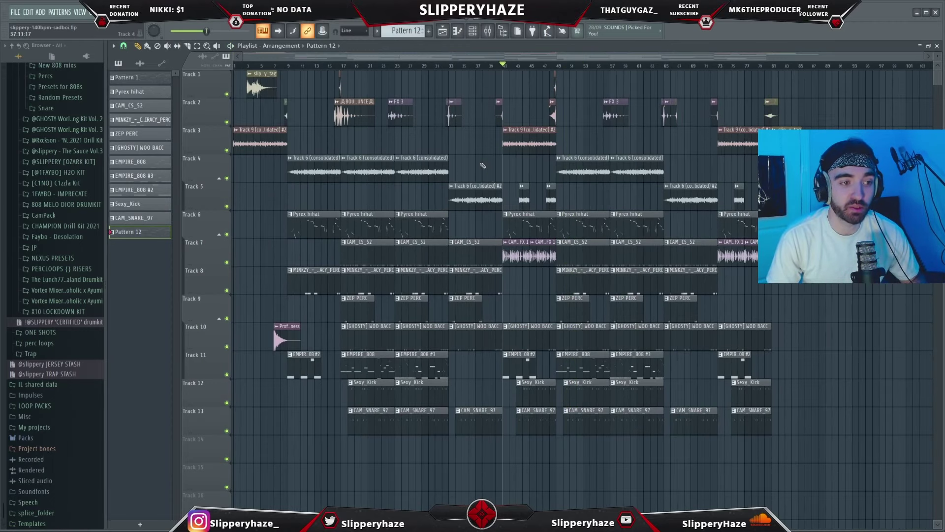
{"action": "scroll", "coordinate": [519, 100], "scroll_direction": "up", "scroll_amount": 1}
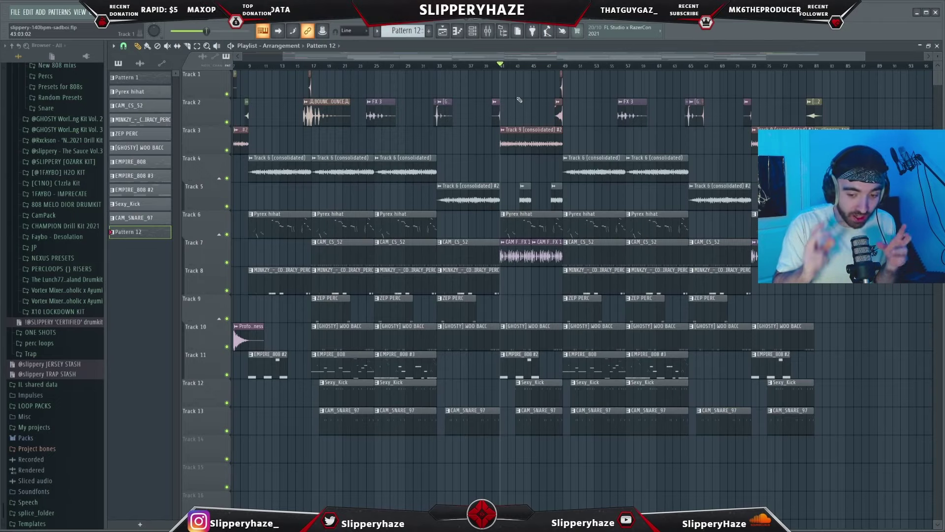